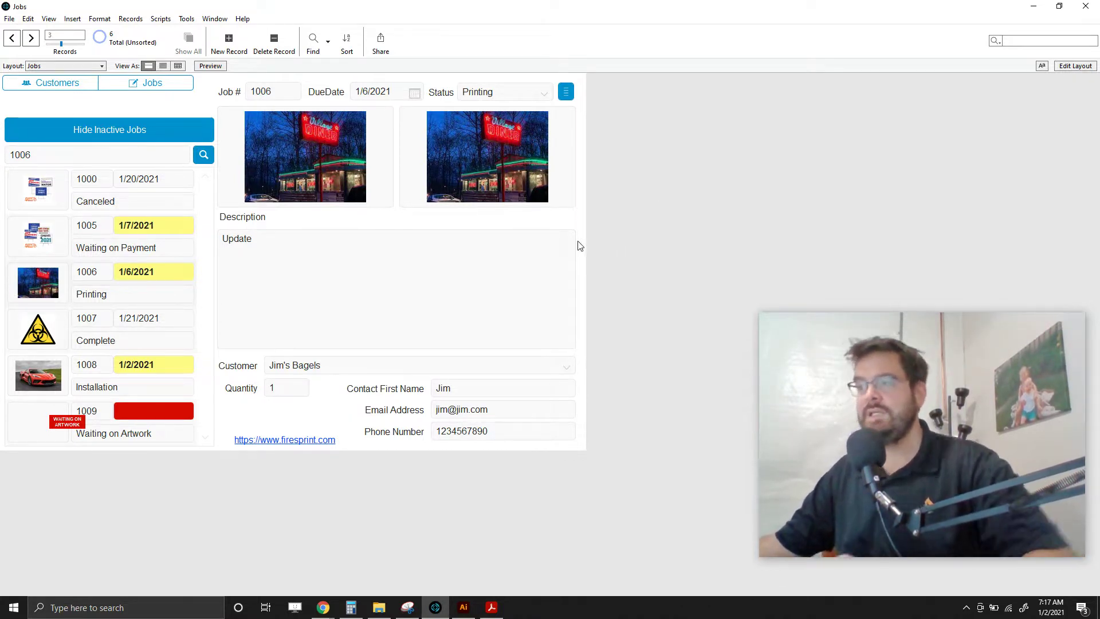
Add a Text field named FedExTrackingNumber to the Jobs table in Manage Database
key("ctrl+shift+d")
left_click_drag(241, 57, 256, 71)
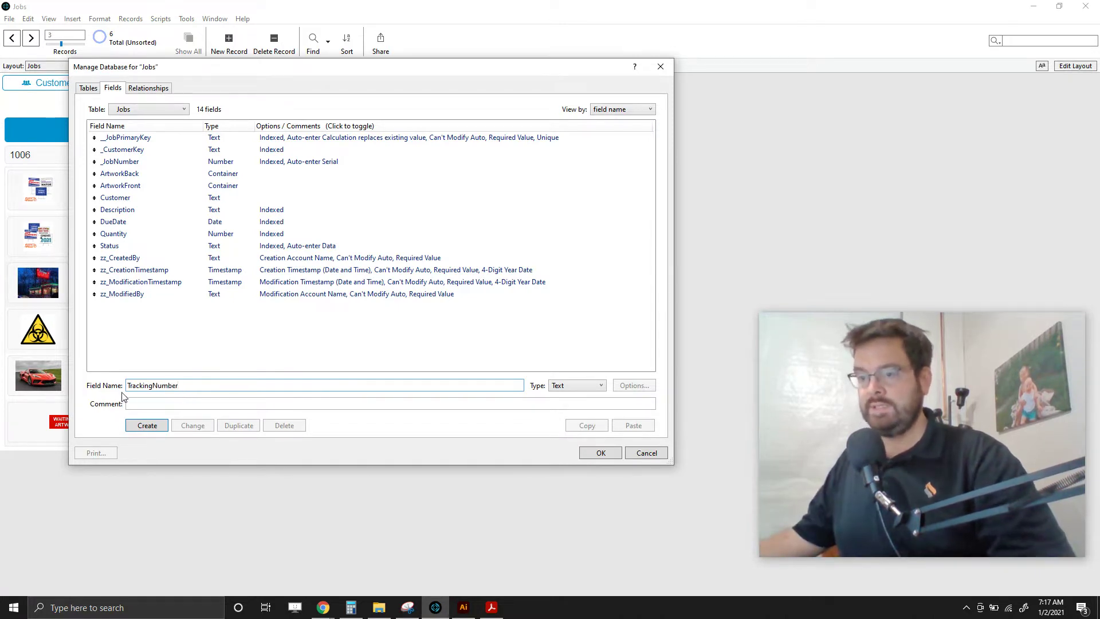
type("FedEx")
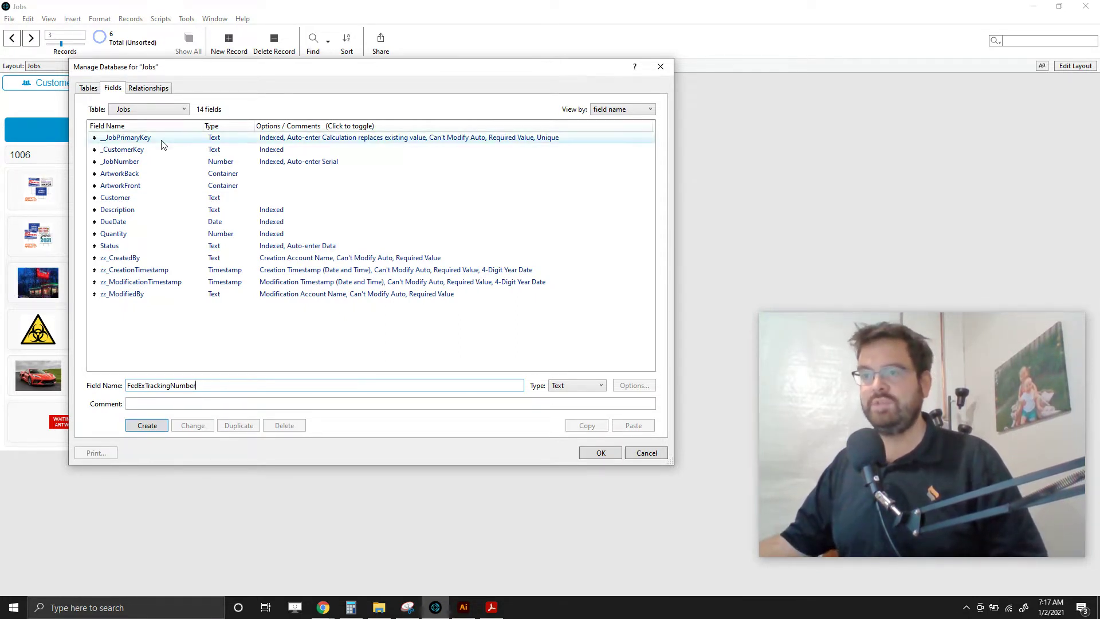
left_click(154, 428)
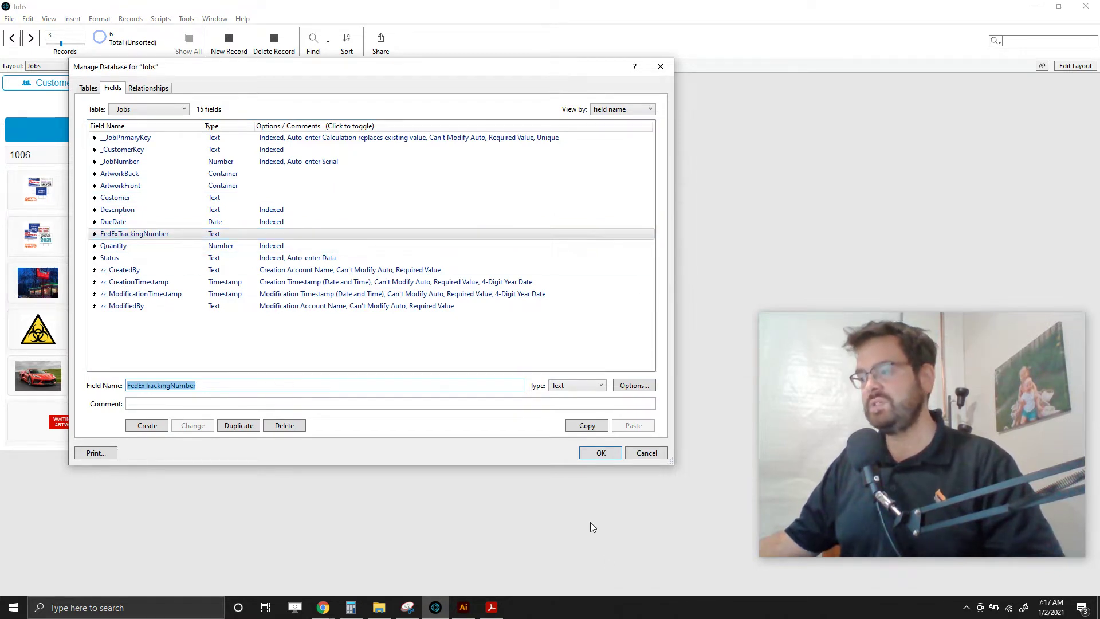
left_click(600, 453)
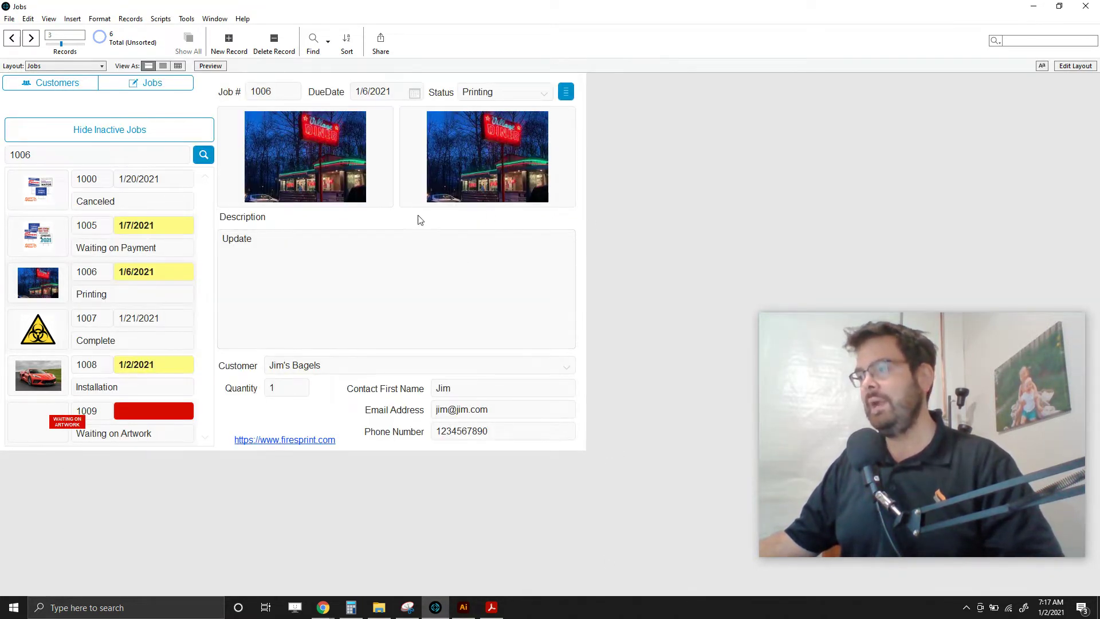
In Layout mode, place the FedExTrackingNumber field beside Description
left_click(1076, 66)
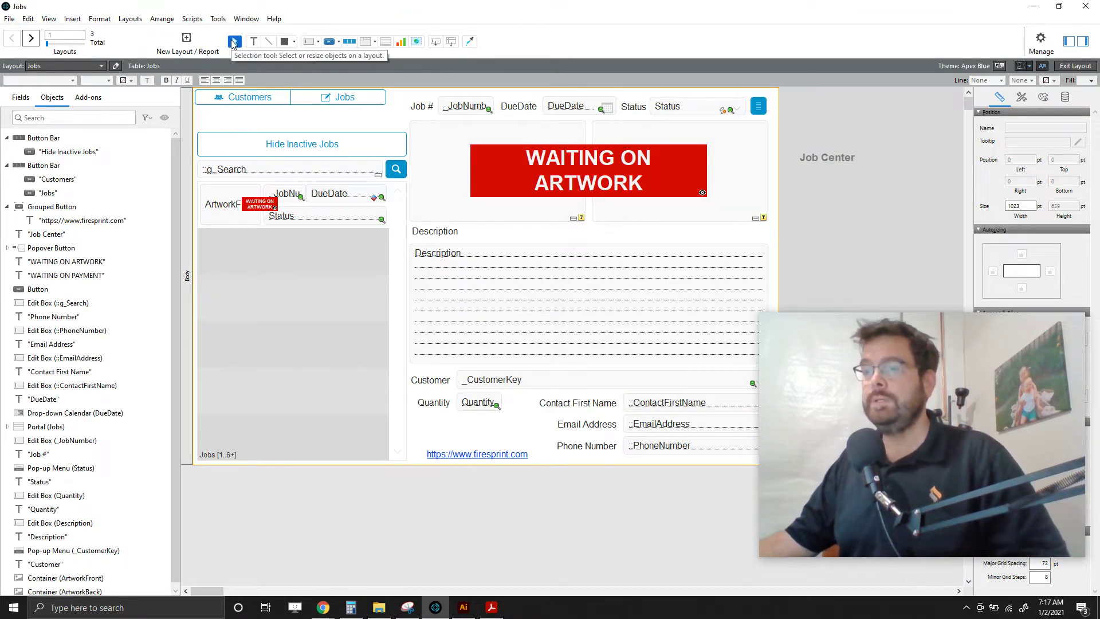
left_click(20, 98)
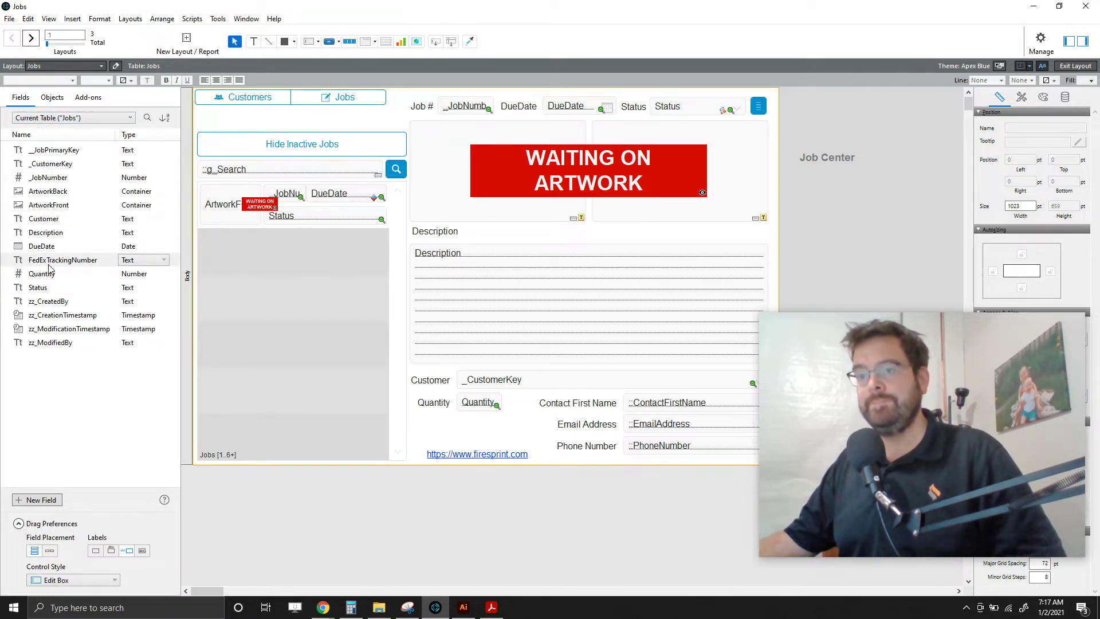
left_click_drag(50, 266, 625, 228)
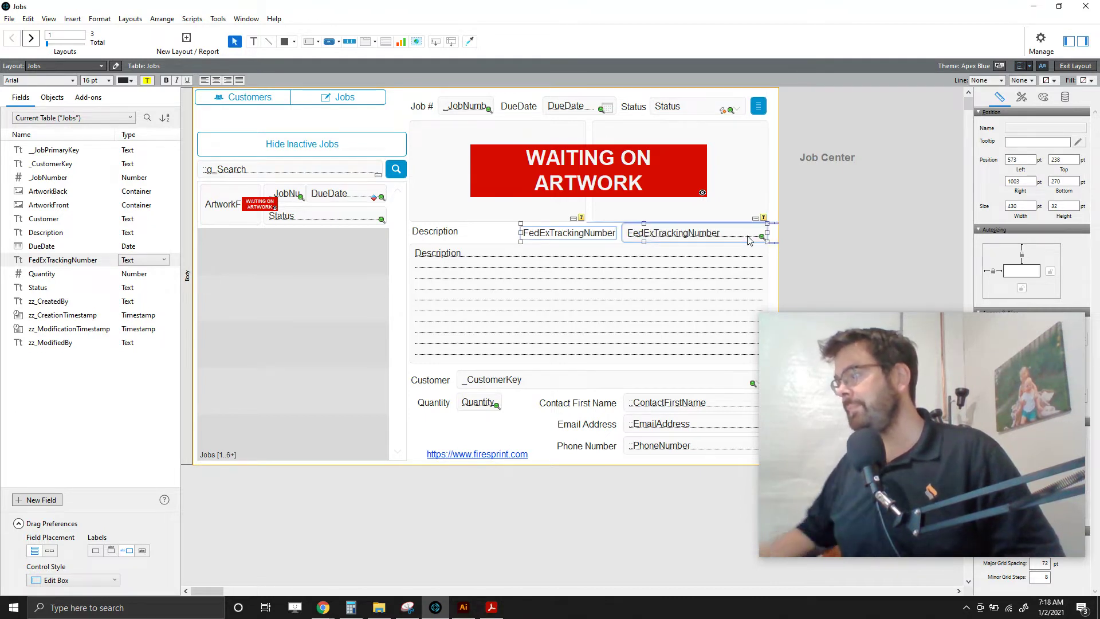
left_click(865, 217)
left_click(708, 238)
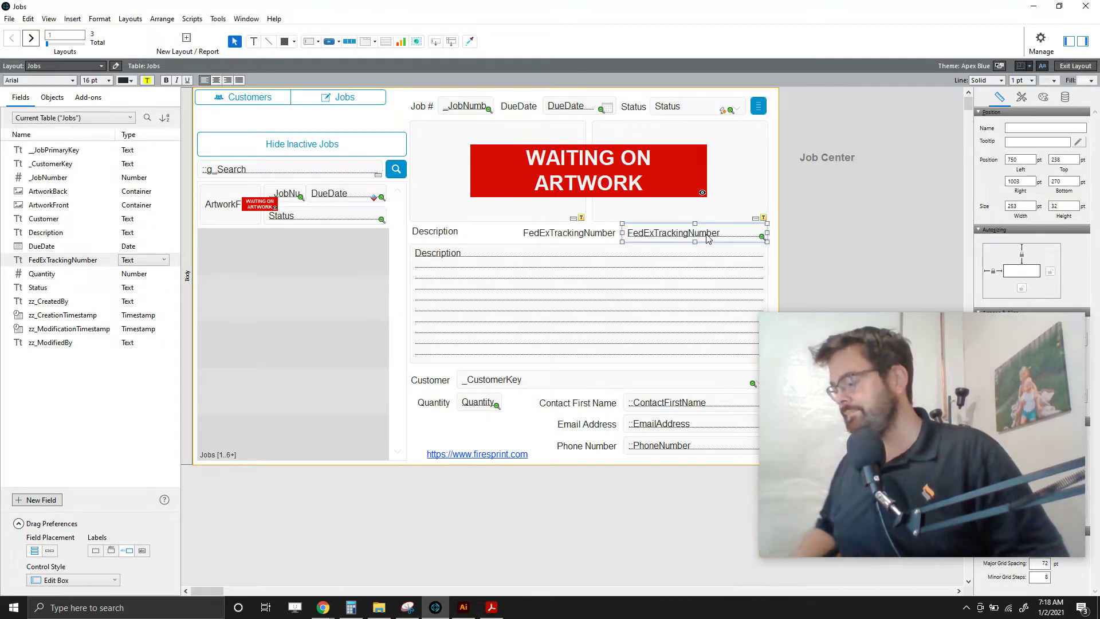
key("Right")
key("Right")
key("Right")
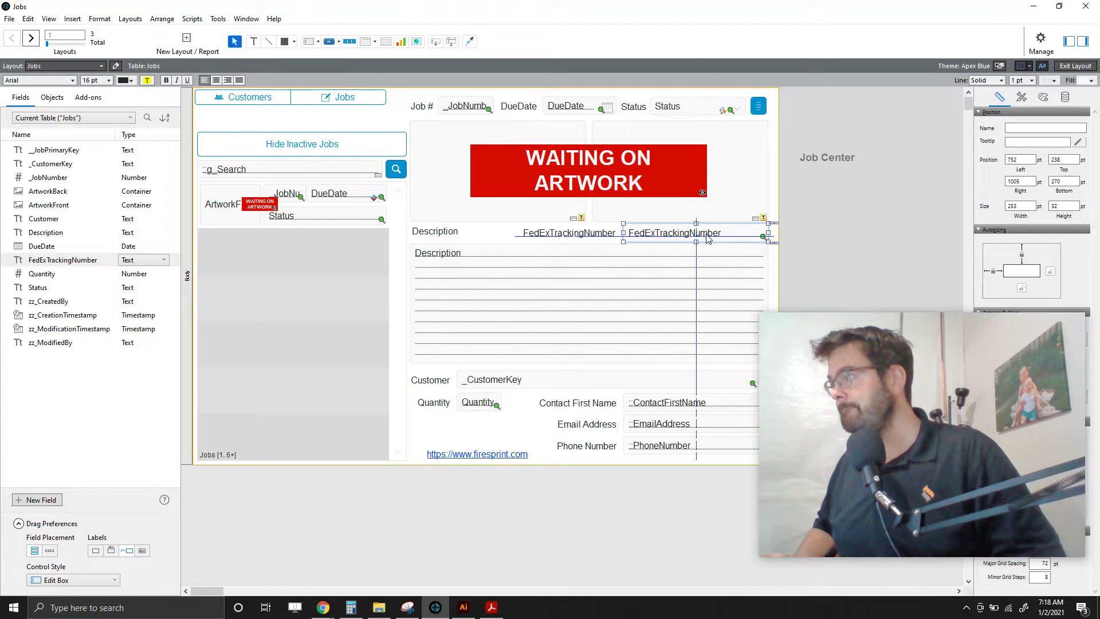
left_click(839, 197)
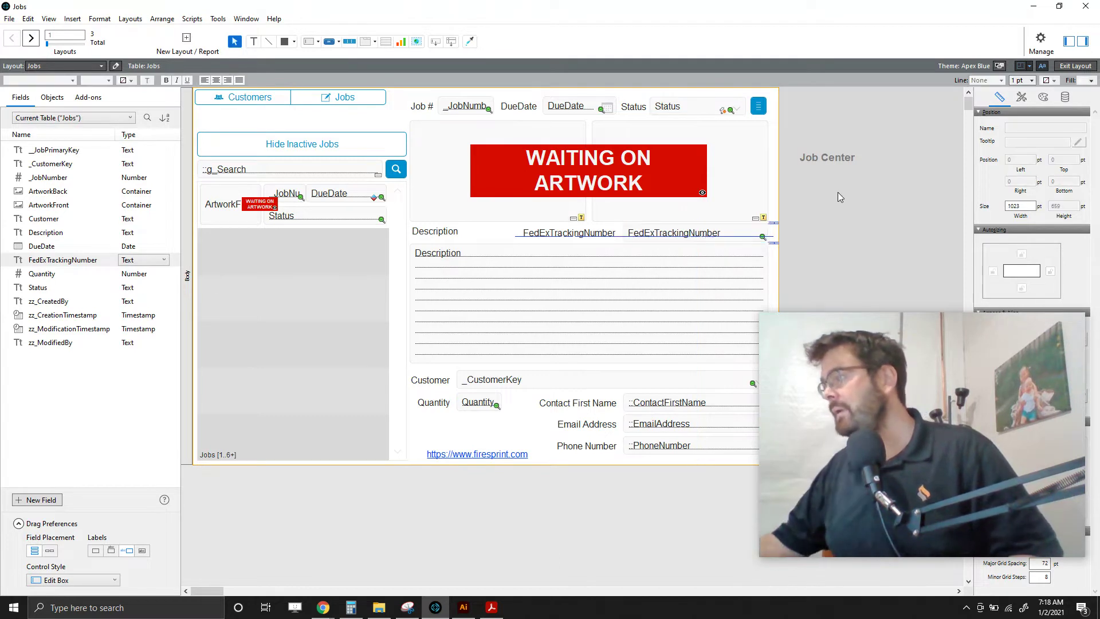
Delete the field's label, then reposition and narrow the tracking field
left_click(580, 234)
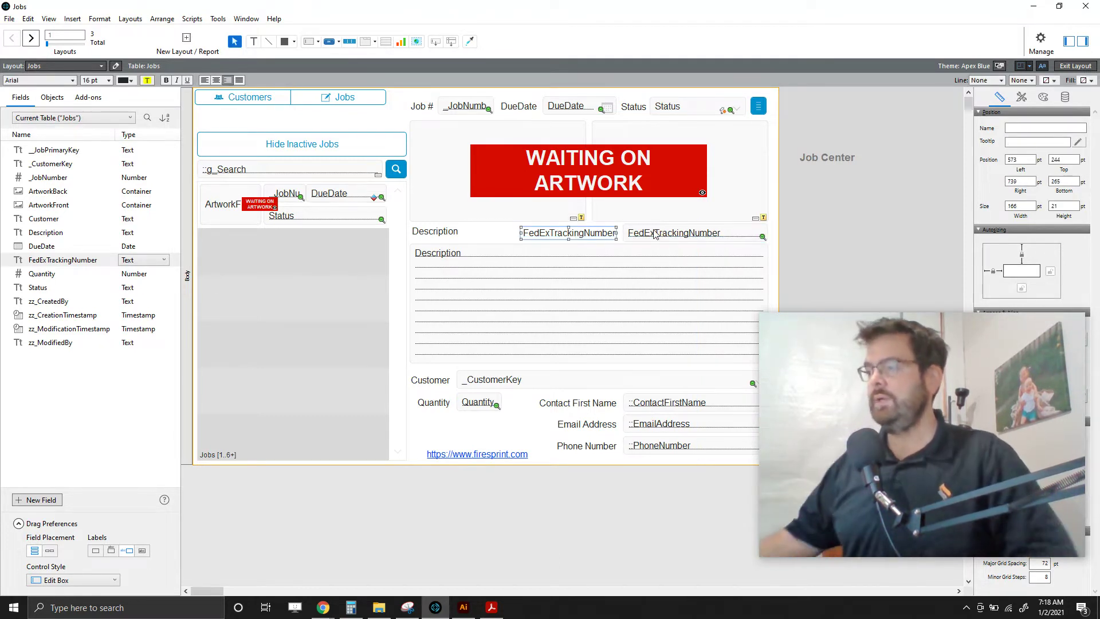
key("Delete")
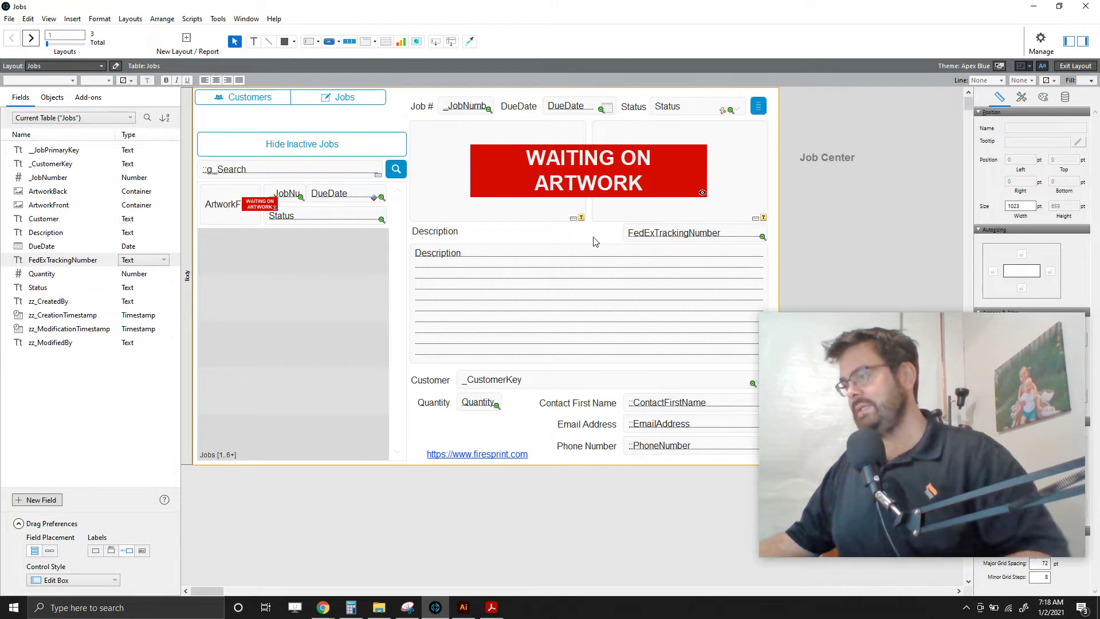
left_click(674, 241)
left_click_drag(682, 241, 667, 241)
left_click_drag(739, 235, 736, 234)
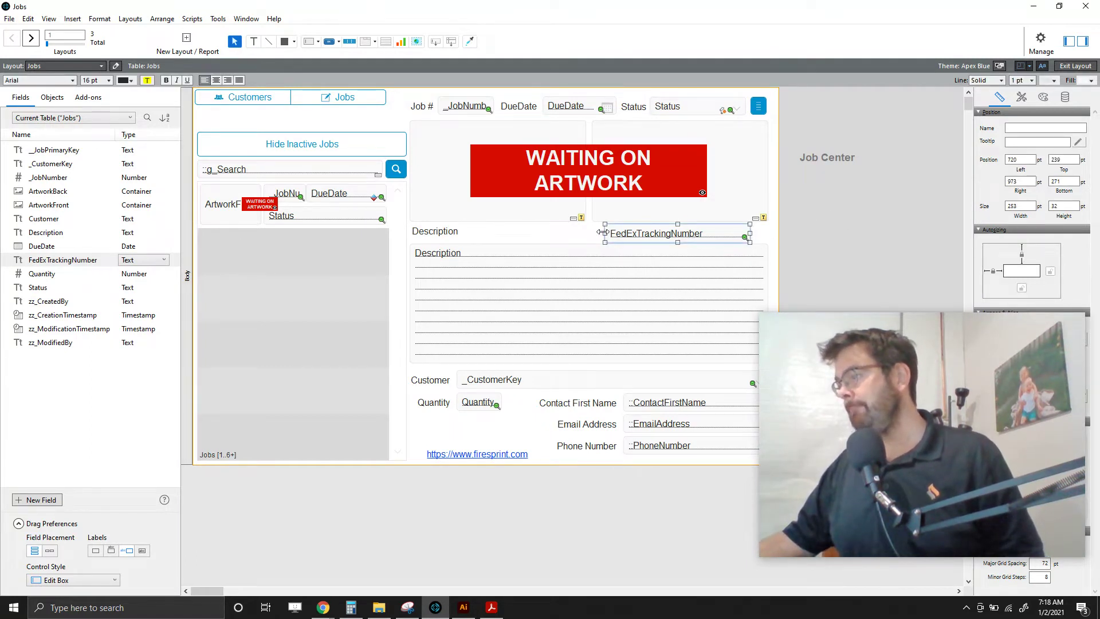
left_click_drag(603, 232, 637, 233)
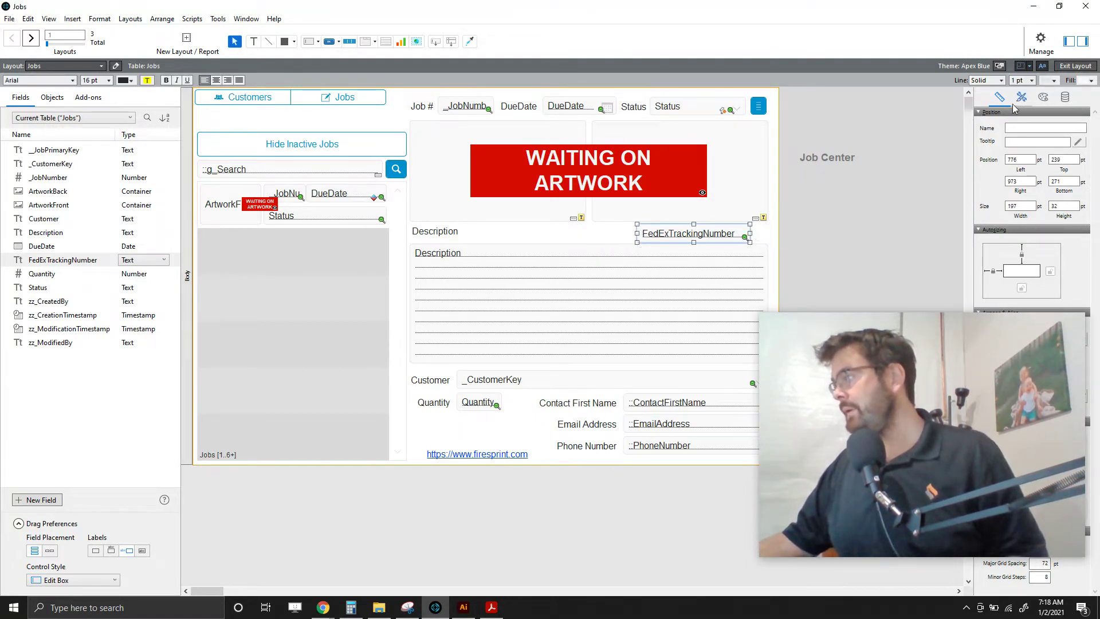
Set the field's placeholder text to 'FedEx Tracking Number'
left_click(1065, 97)
left_click(1011, 163)
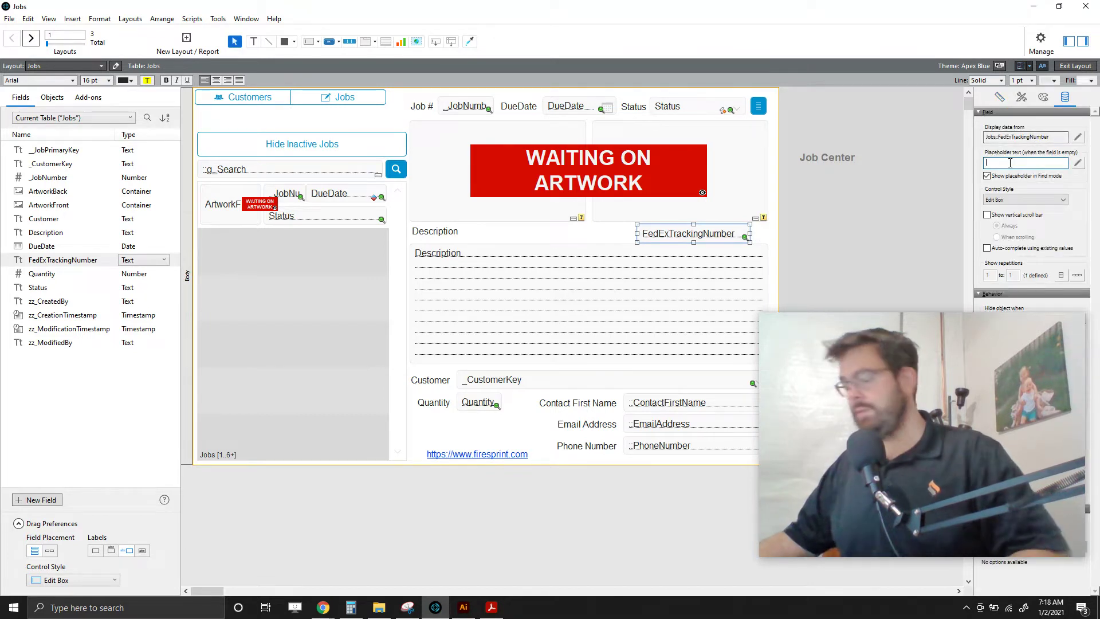
type("FedEx Tr")
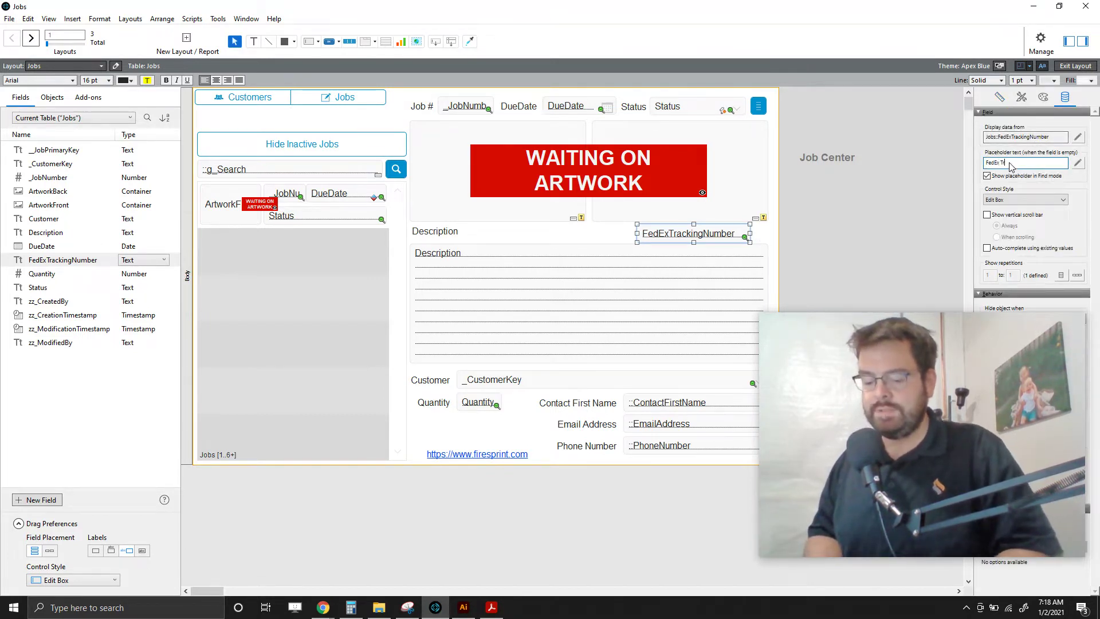
type("acking Number")
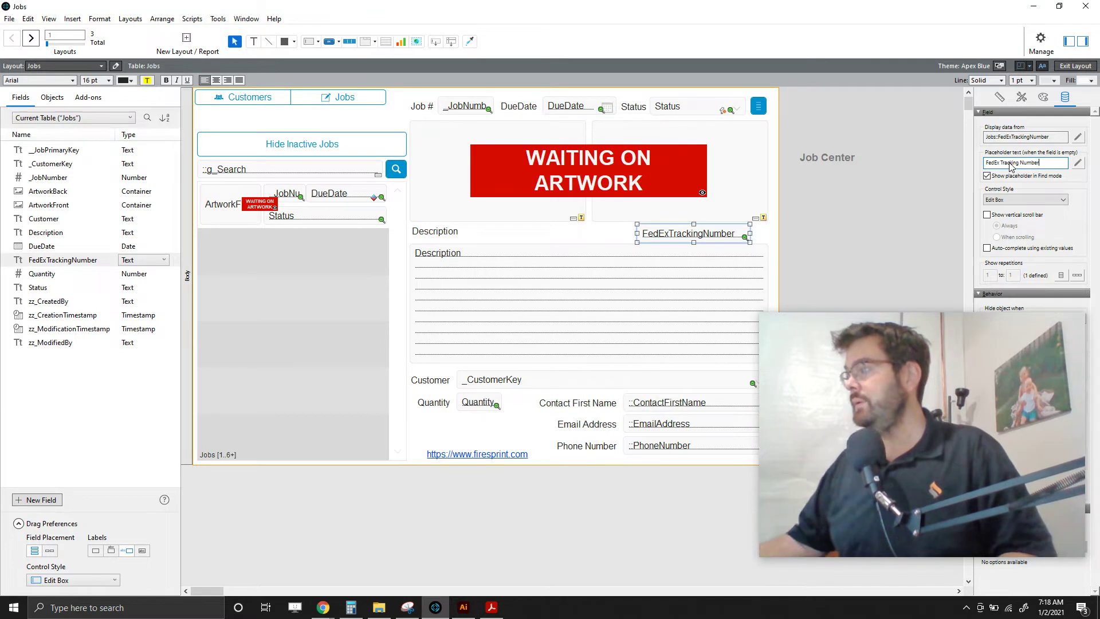
left_click(730, 248)
left_click(730, 235)
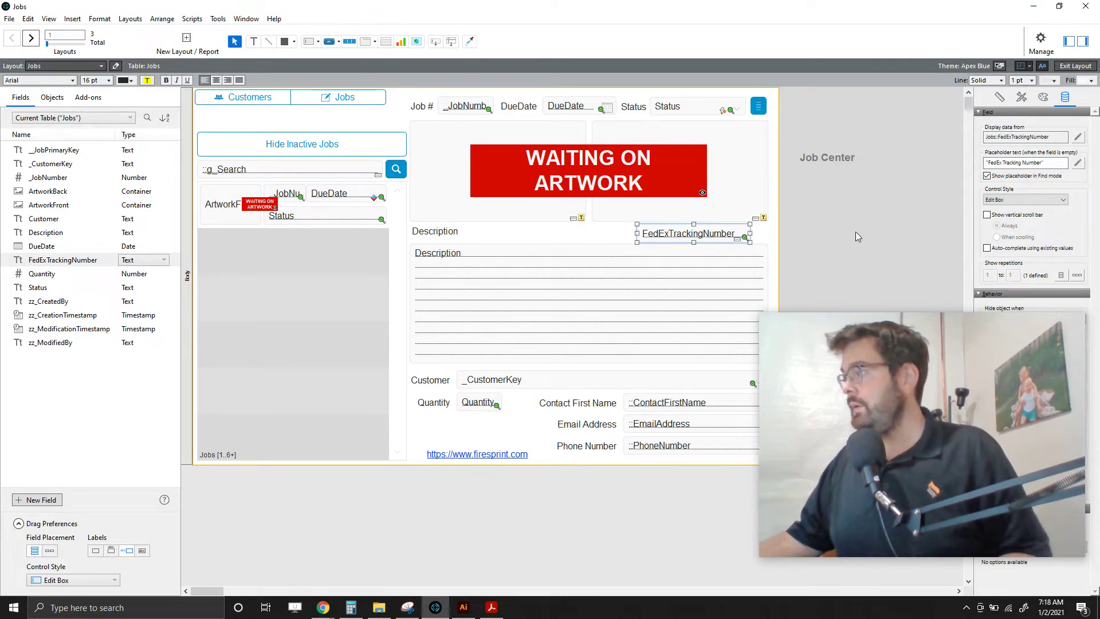
Draw a small blank button just right of the FedExTrackingNumber field
left_click(785, 226)
left_click(759, 108)
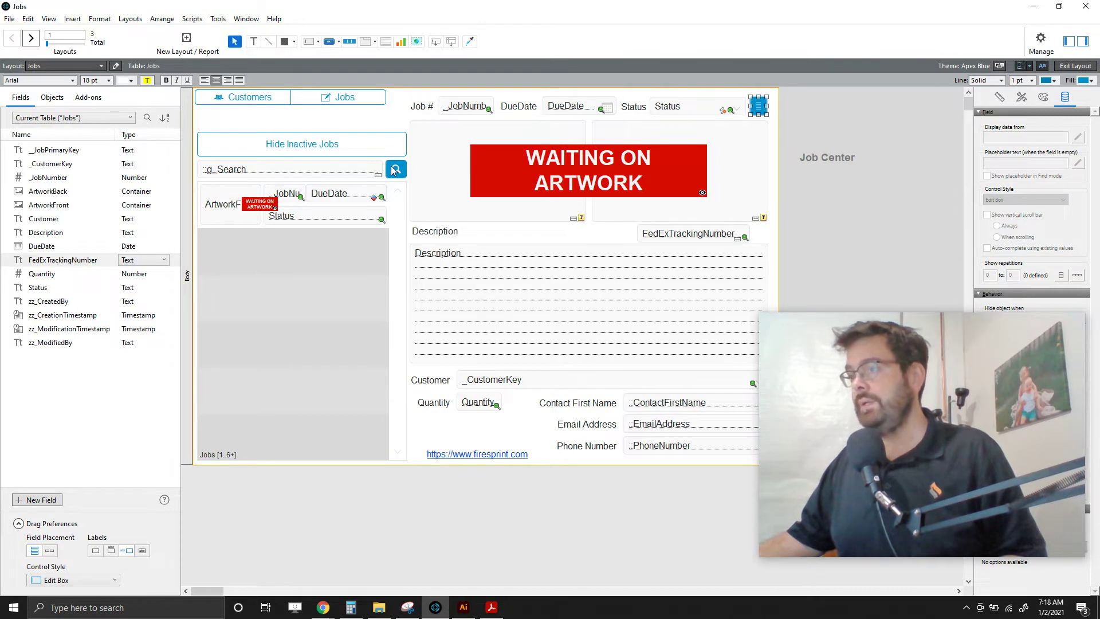
left_click(394, 170)
left_click(350, 43)
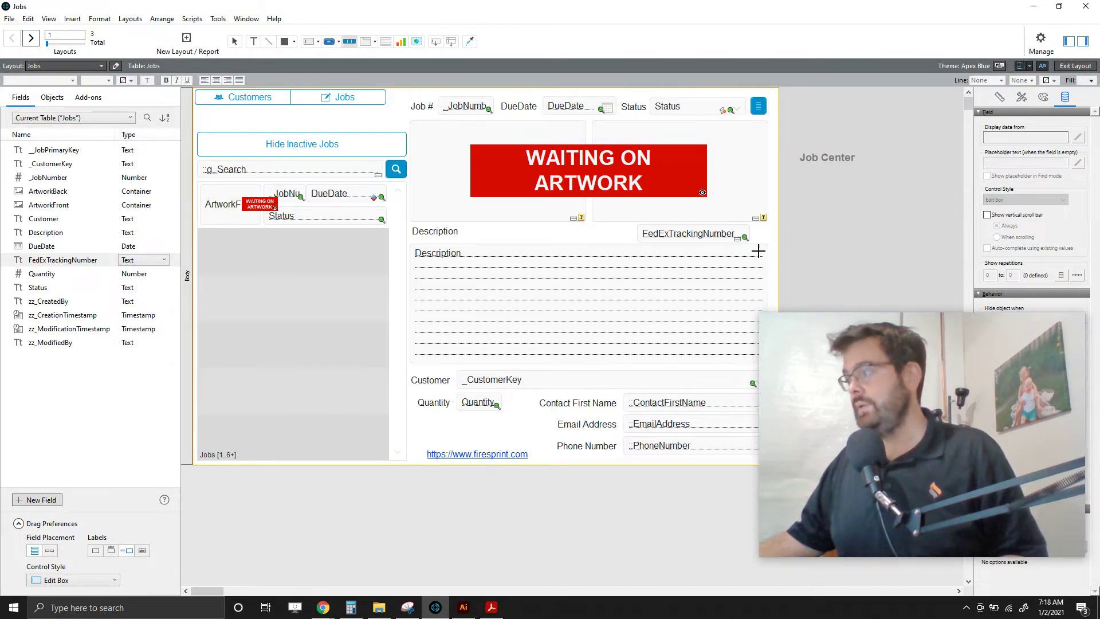
left_click_drag(750, 226, 771, 237)
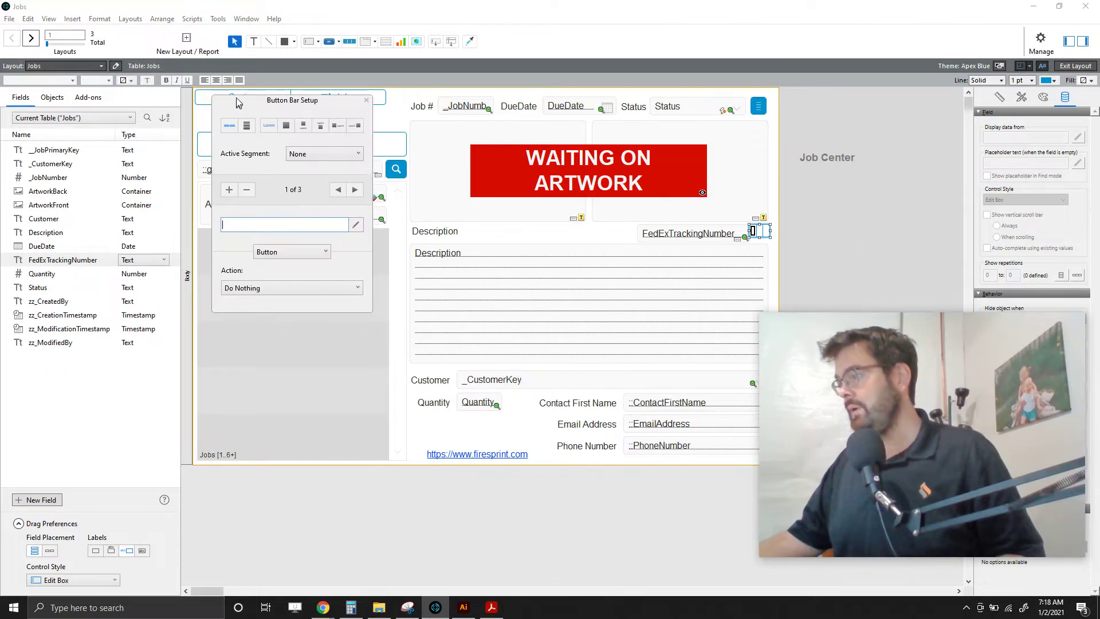
key("ctrl+z")
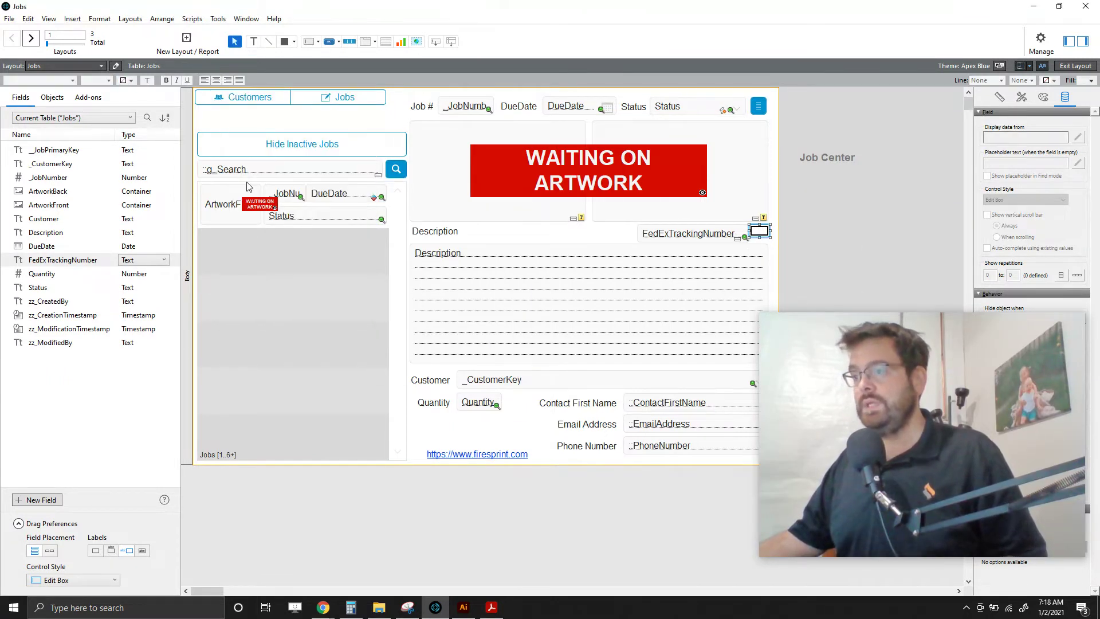
key("ctrl+y")
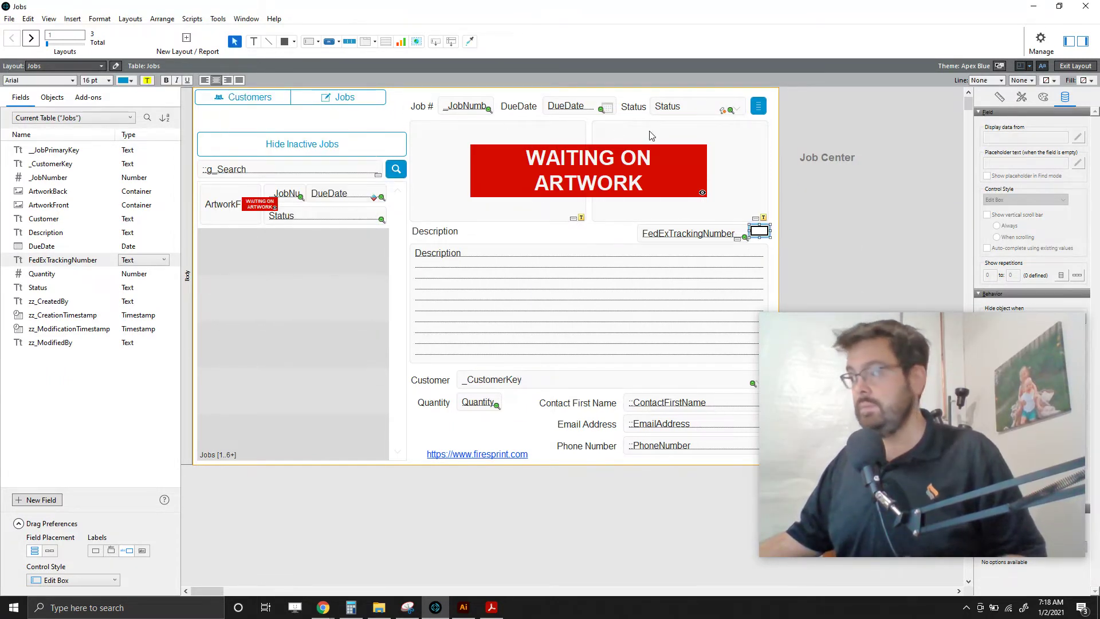
left_click(759, 231)
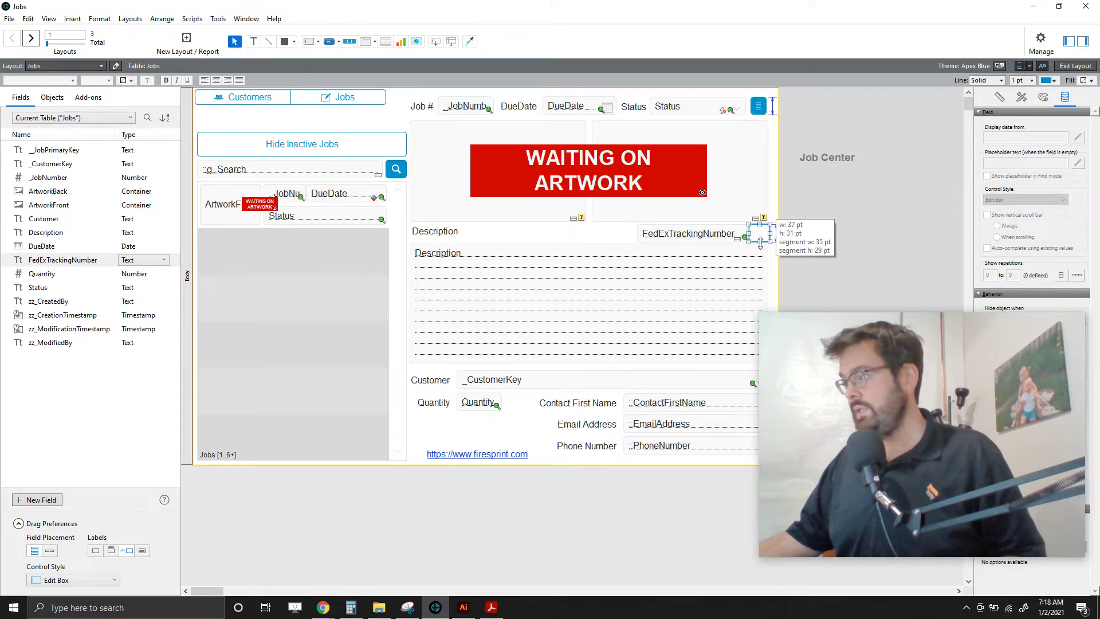
Shift the tracking field slightly left so it sits snugly beside the new button
left_click_drag(698, 238, 694, 237)
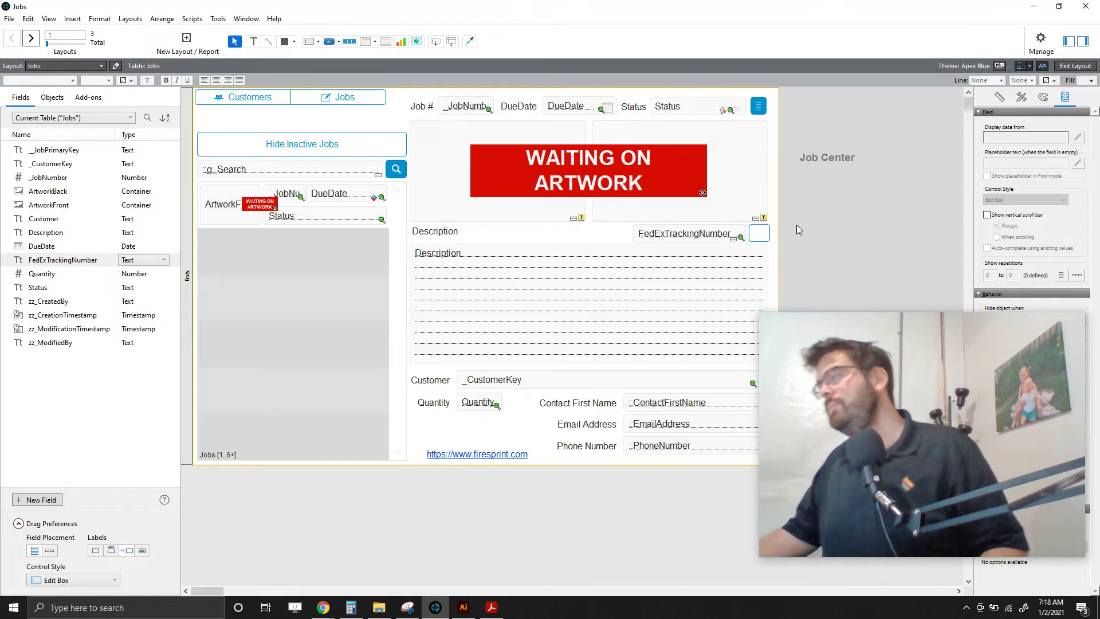
left_click(756, 240)
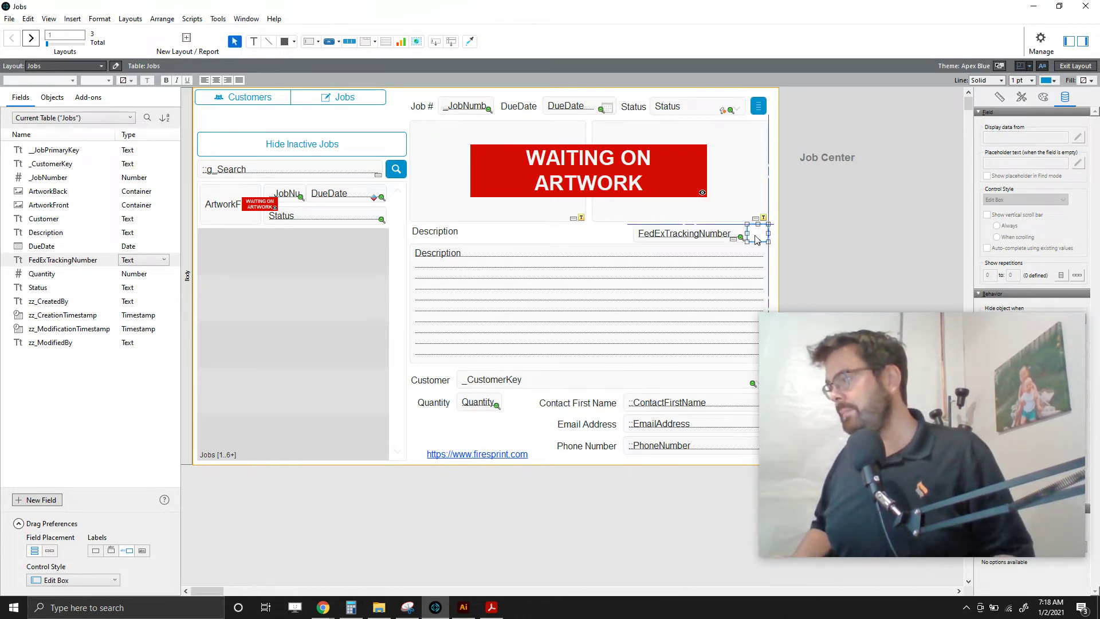
key("Tab")
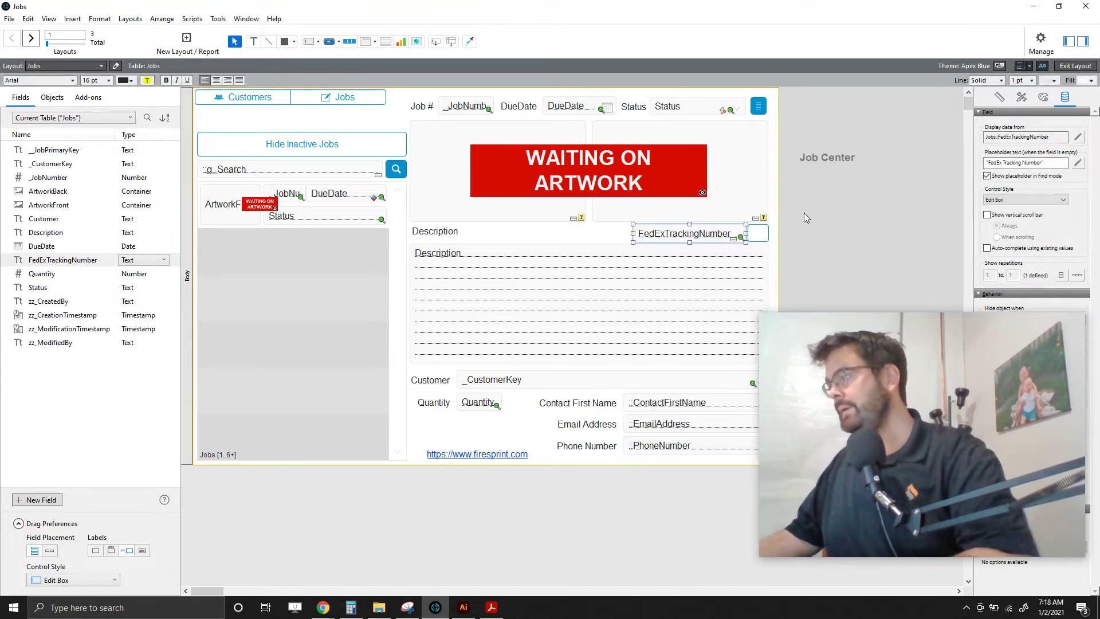
left_click(840, 232)
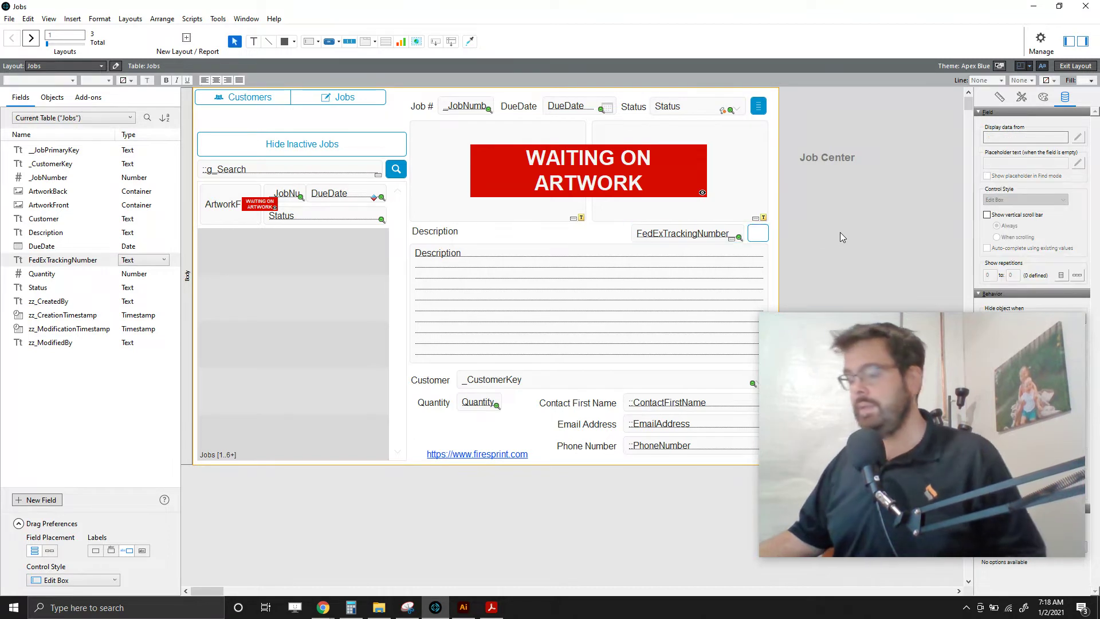
left_click(316, 613)
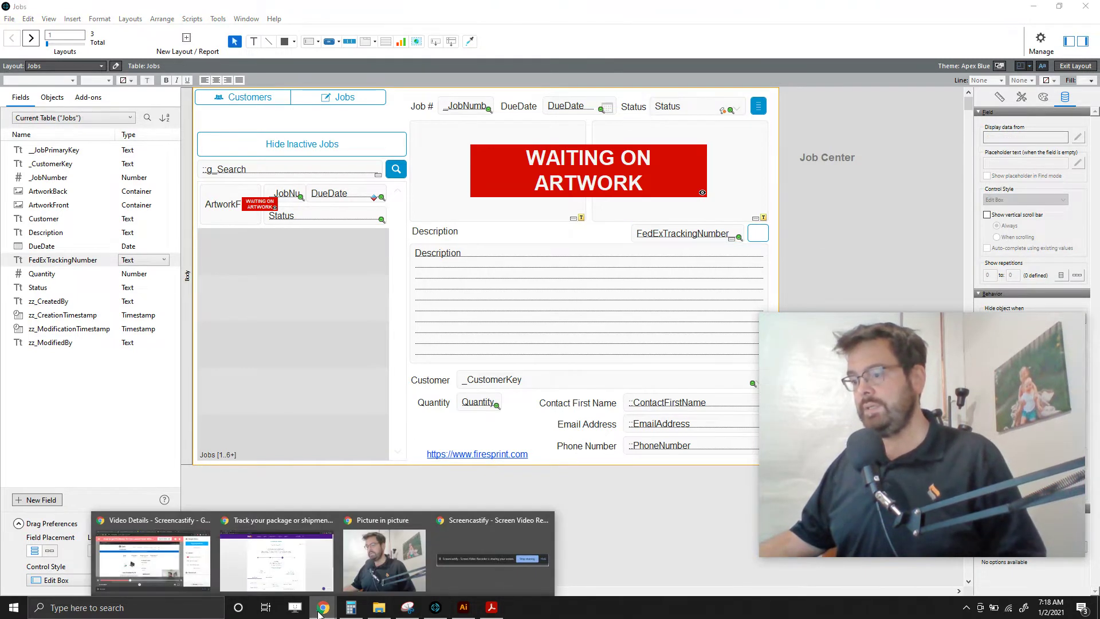
Select the tracking number after tracknumbers= in the FedEx page address, then minimize Chrome
left_click(289, 568)
left_click(278, 30)
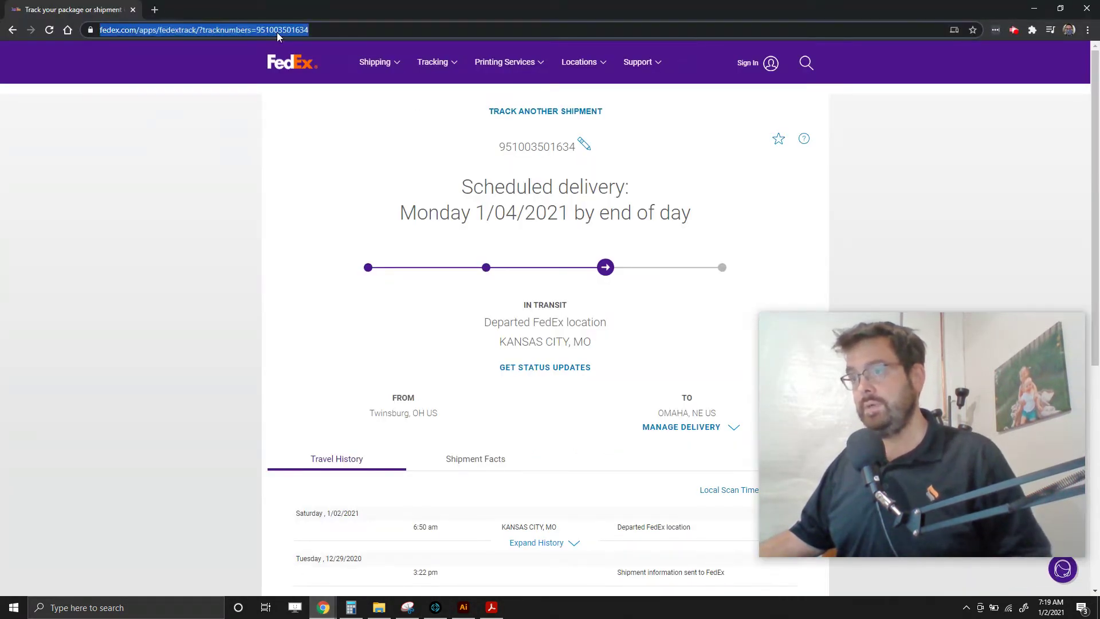
double_click(301, 29)
left_click(323, 30)
left_click_drag(303, 30, 354, 30)
key("ctrl+c")
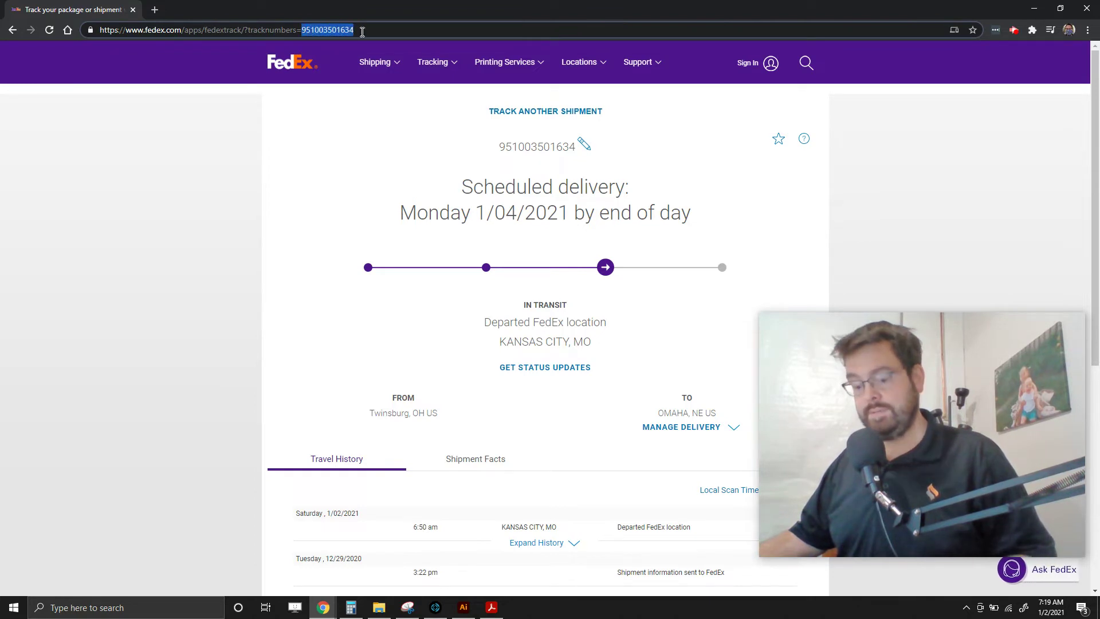
left_click(1034, 8)
Save the layout and paste the copied tracking number into job 1006's tracking field
left_click(709, 237)
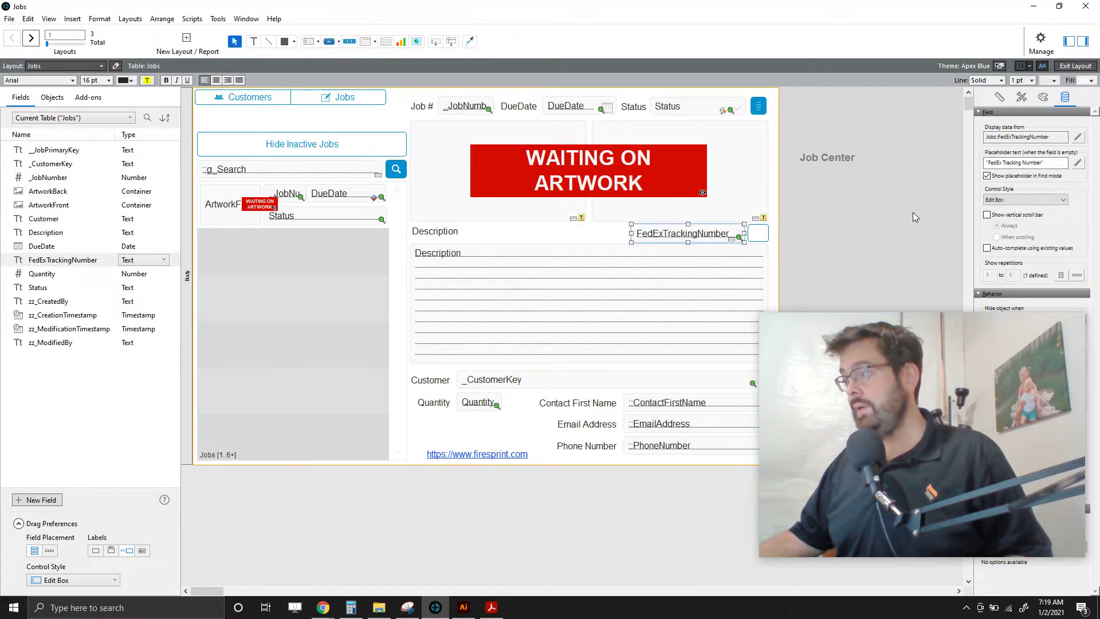
left_click(1076, 66)
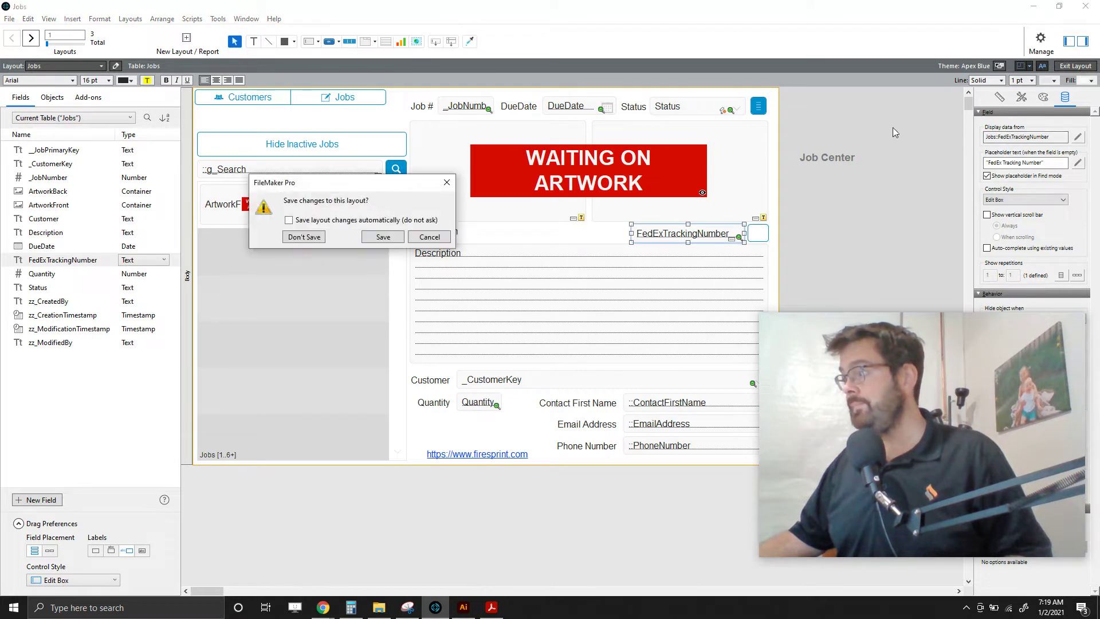
left_click(383, 236)
left_click(499, 219)
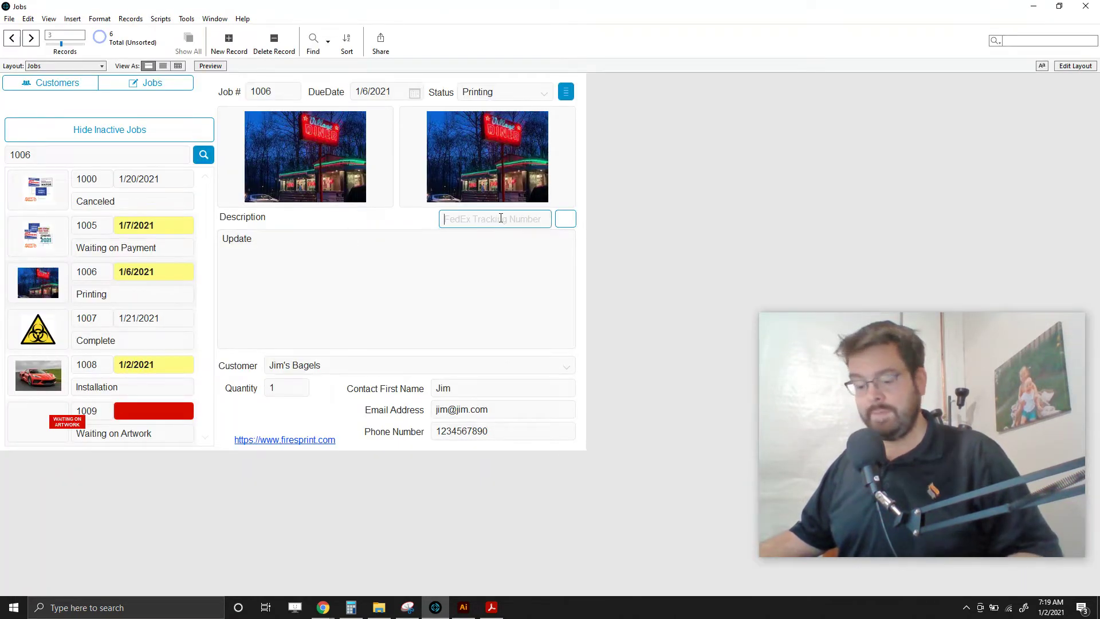
key("ctrl+v")
left_click(738, 191)
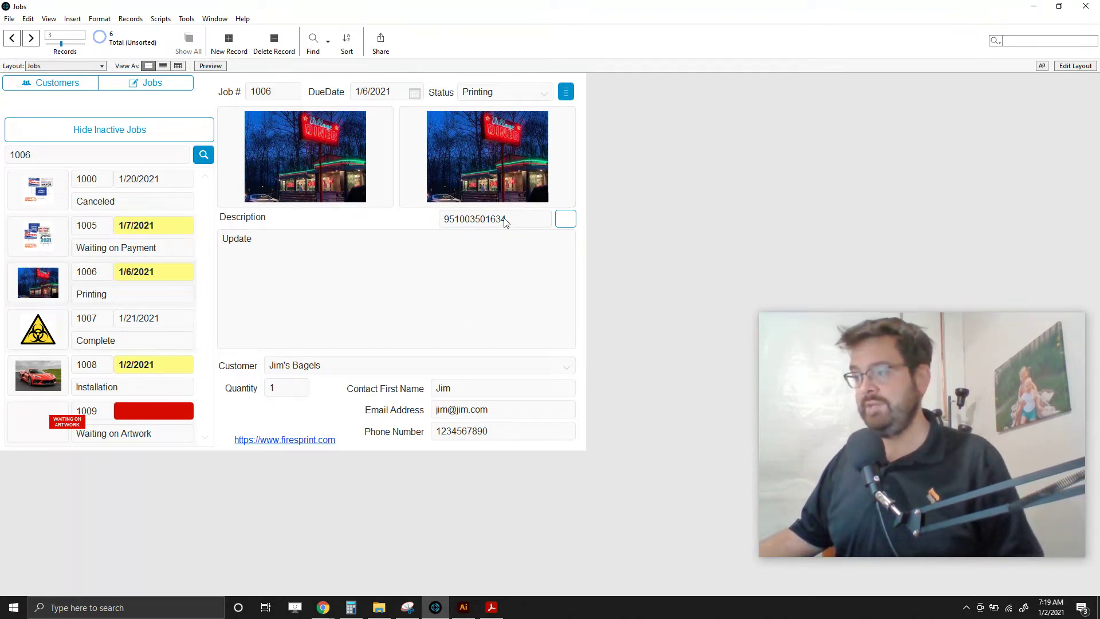
left_click(1076, 65)
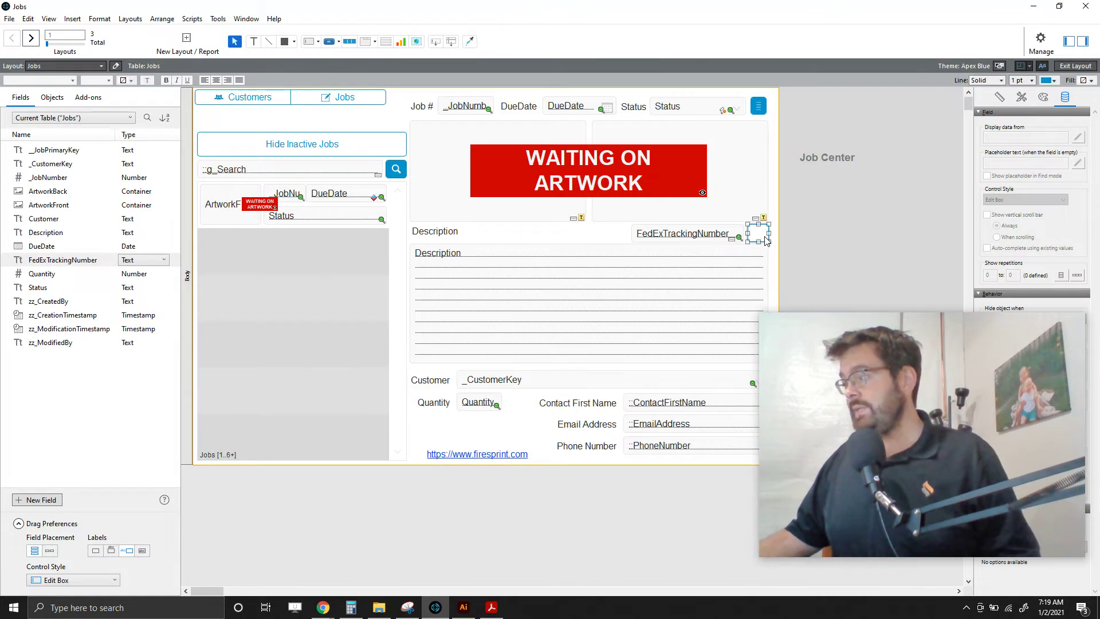
Open Button Setup for the blank button and choose a single-step action
right_click(763, 231)
left_click(805, 292)
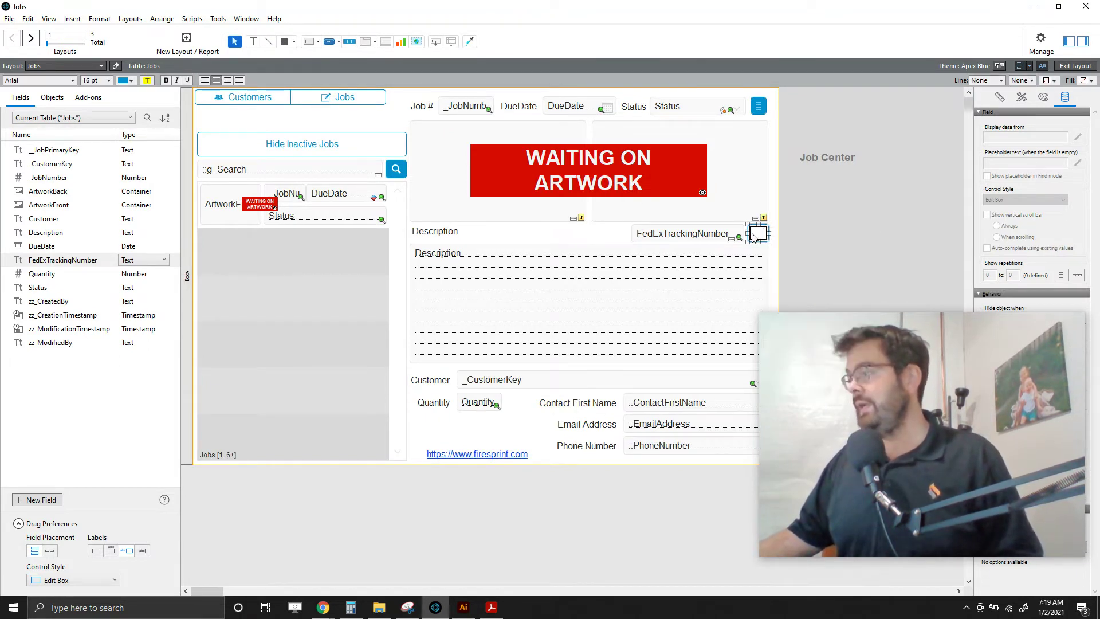
left_click_drag(821, 238, 286, 139)
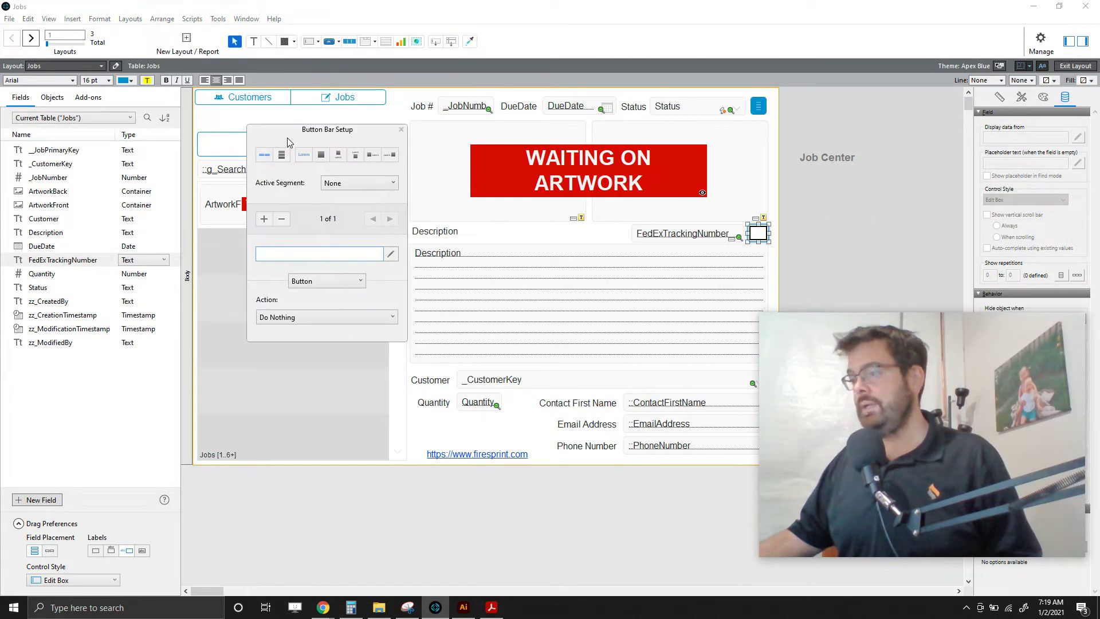
left_click(295, 318)
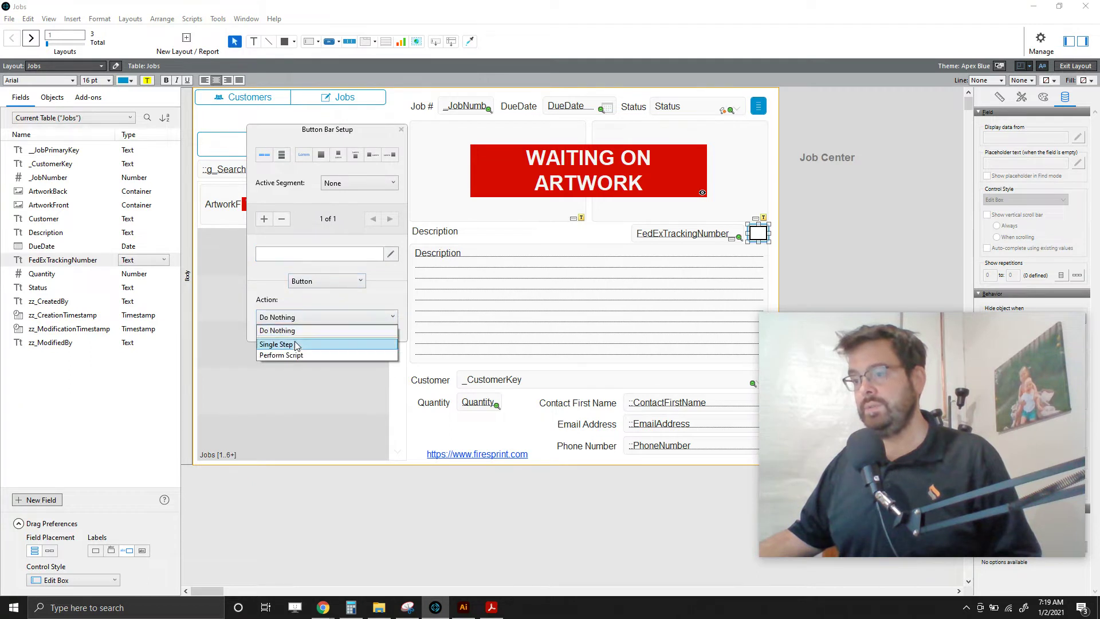
key("Escape")
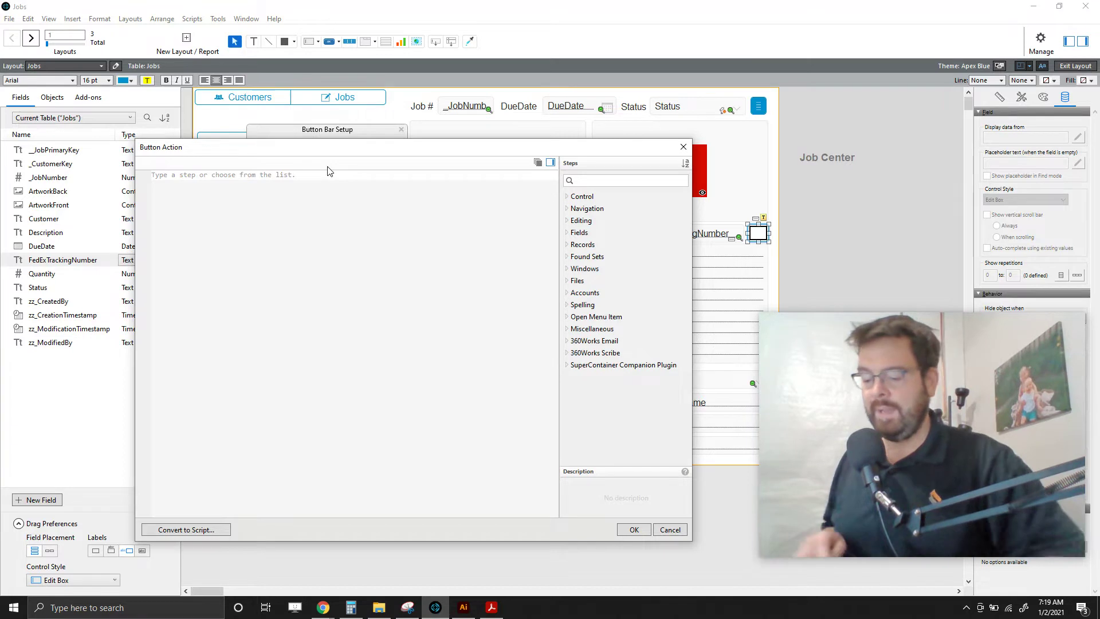
Search the script steps for 'url' and assign Open URL to the button
type("Url")
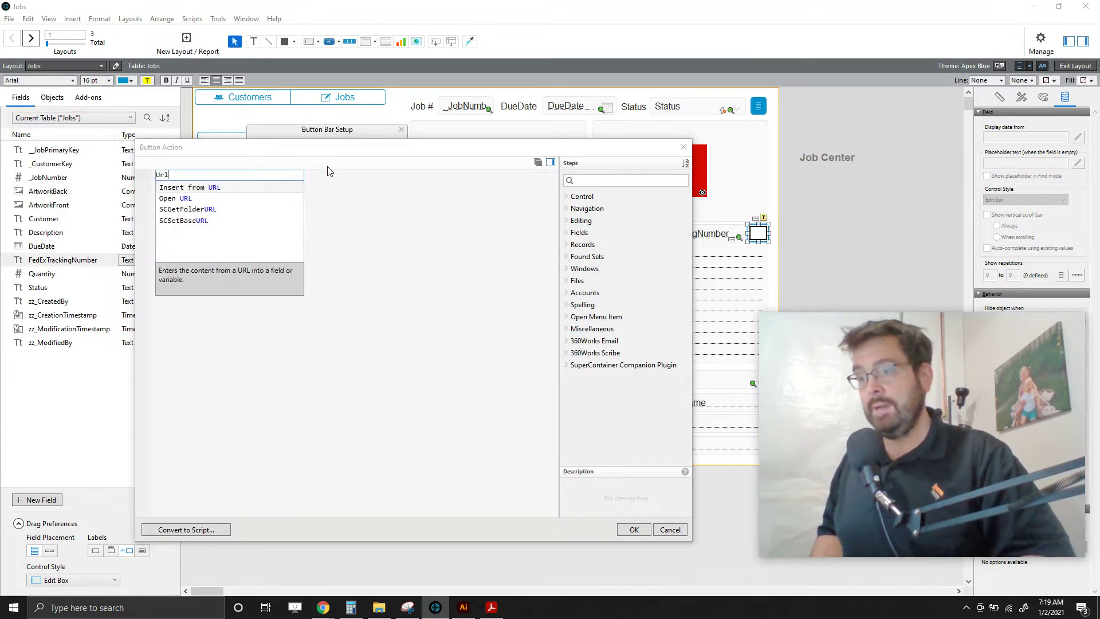
double_click(191, 174)
key("BackSpace")
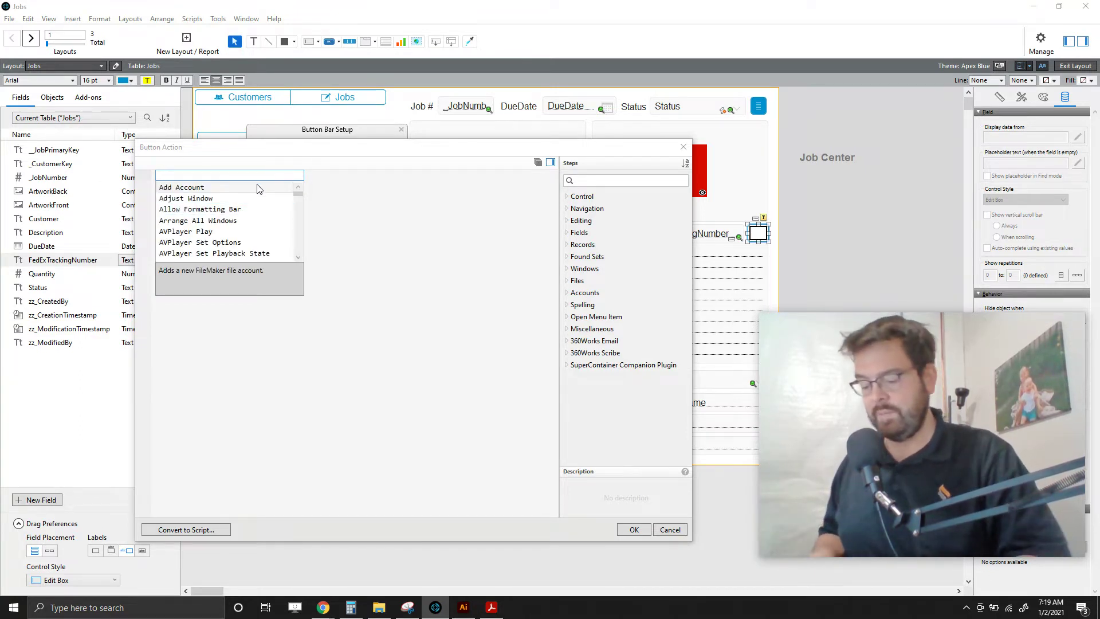
type("url")
key("Down")
key("Down")
key("Down")
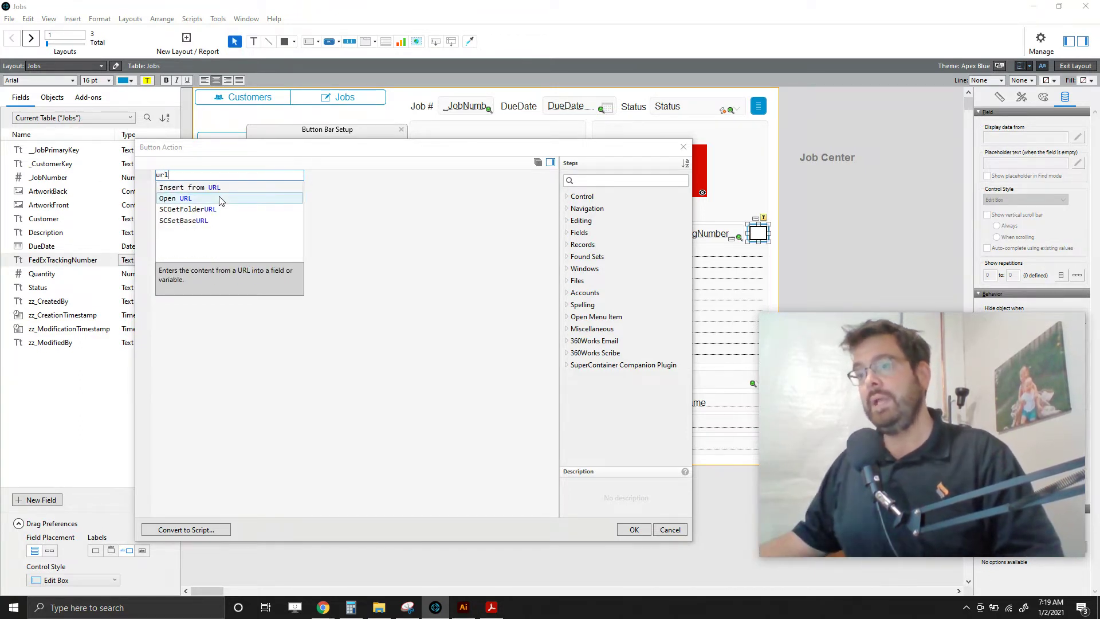
key("Up")
key("Up")
key("Up")
key("Down")
key("Down")
key("Down")
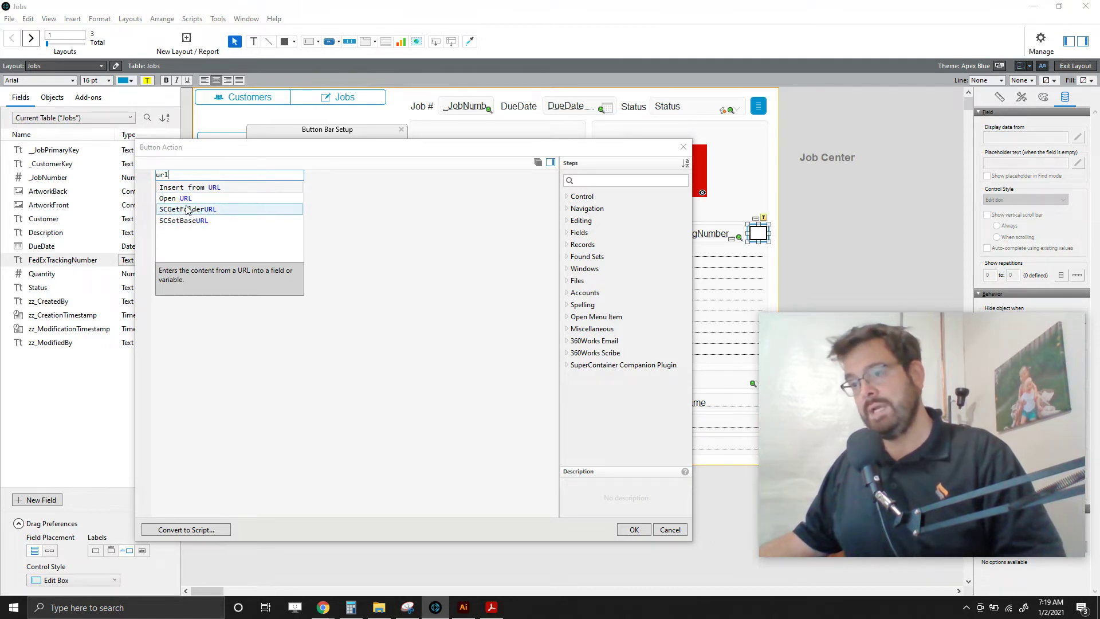
key("Up")
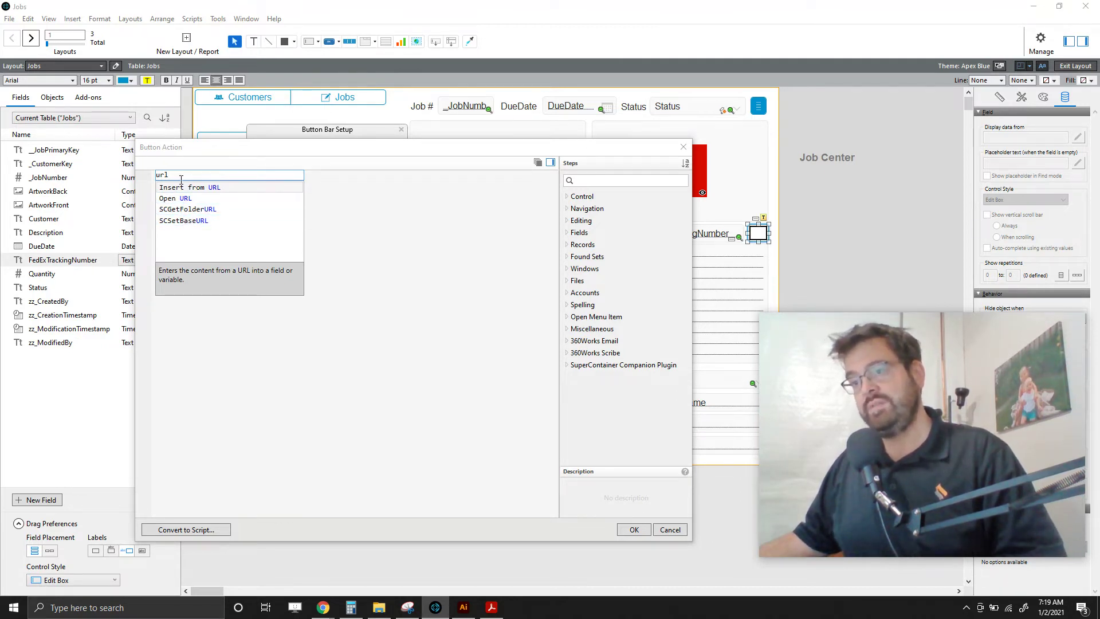
left_click(186, 198)
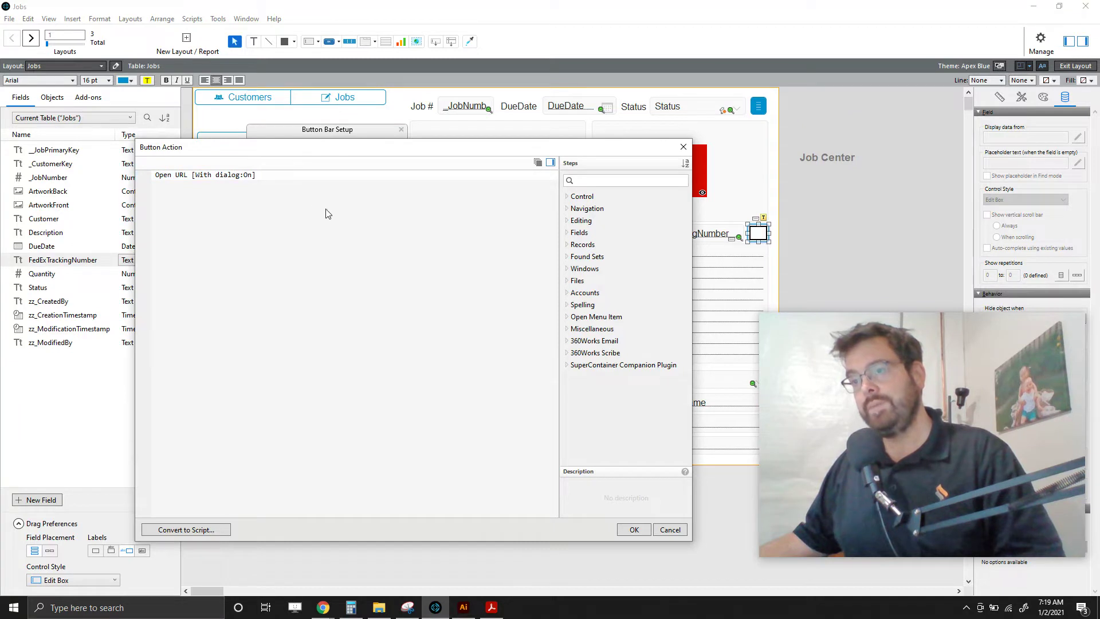
Turn the Open URL dialog option off and cancel out of its URL options
left_click(248, 176)
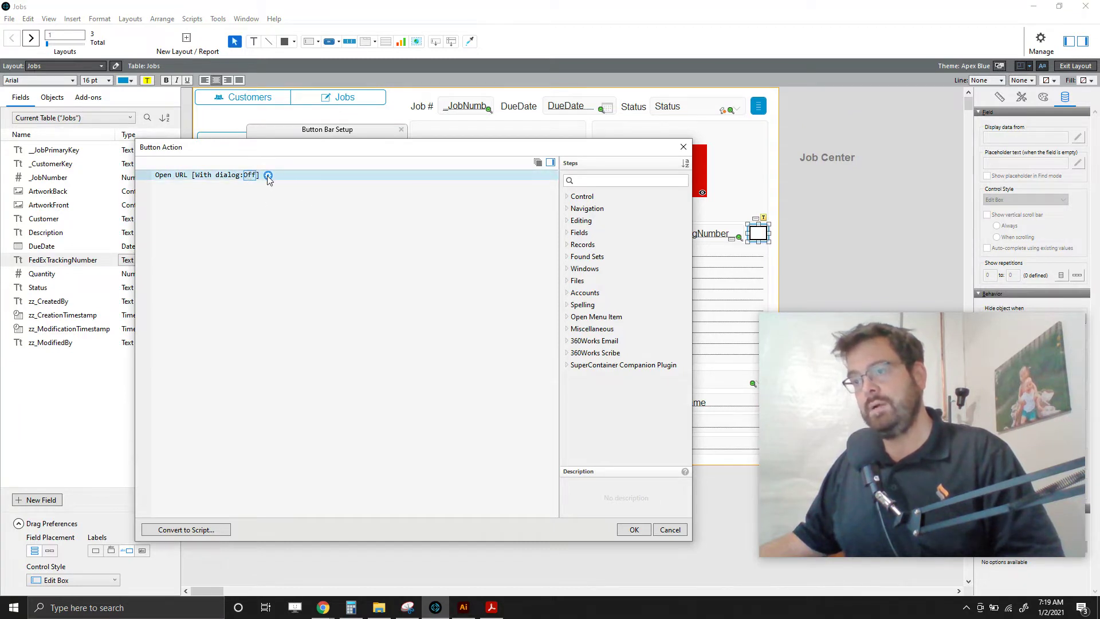
left_click(268, 176)
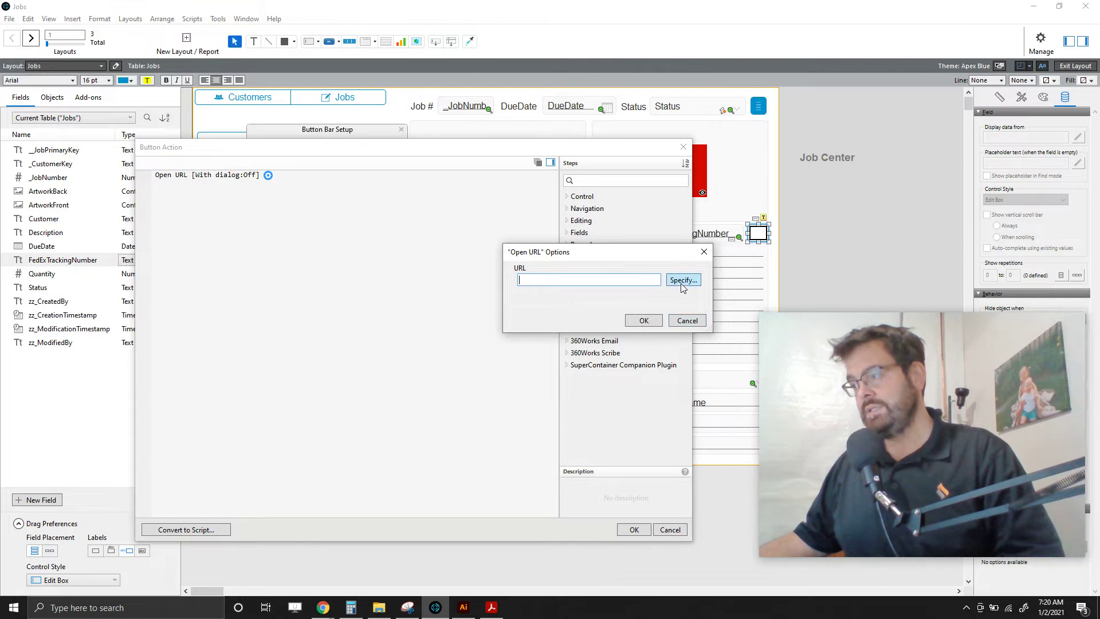
left_click(686, 322)
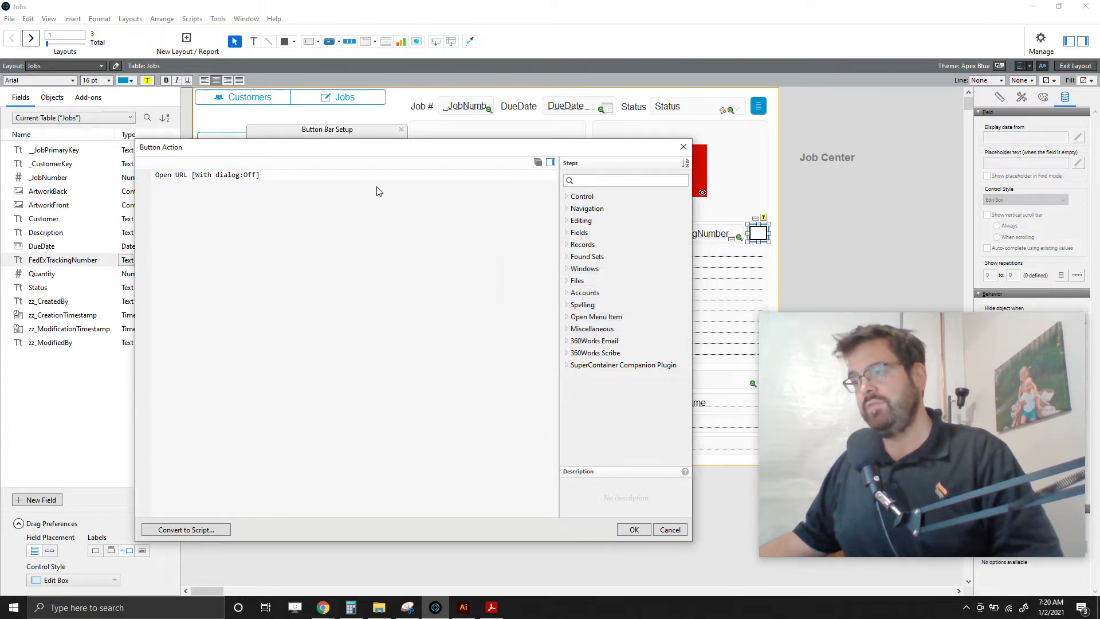
left_click(322, 608)
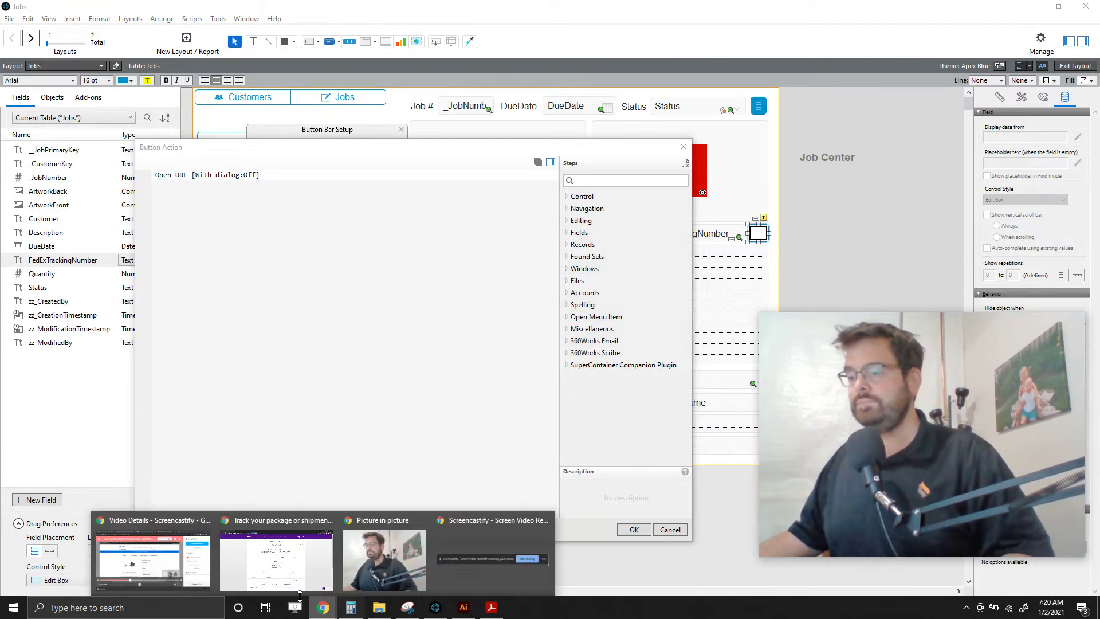
left_click(276, 565)
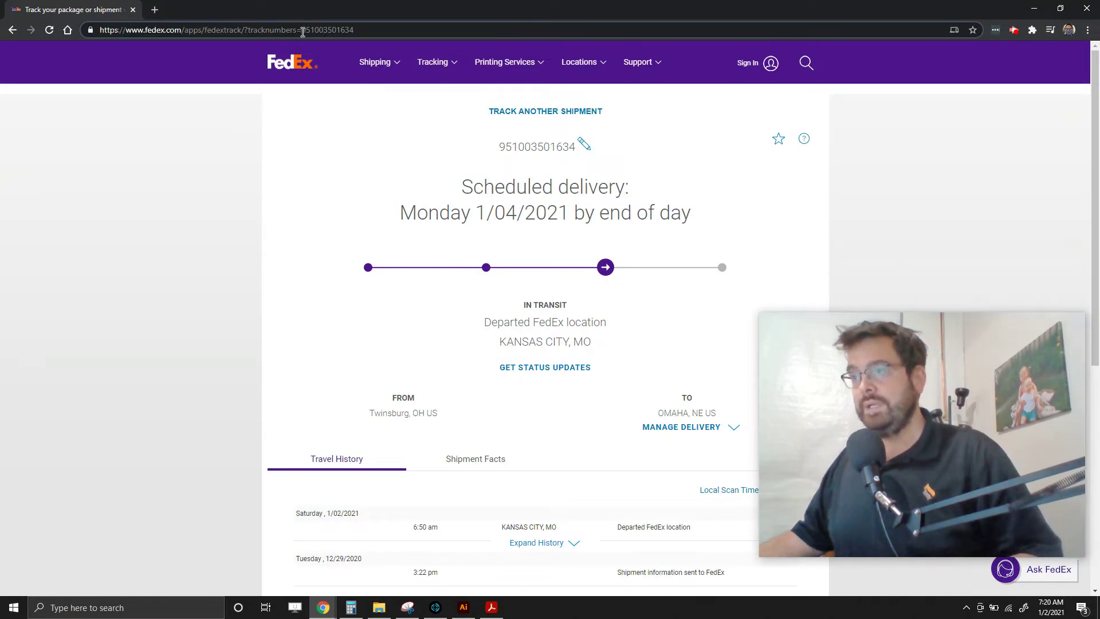
left_click_drag(303, 31, 164, 31)
left_click(145, 33)
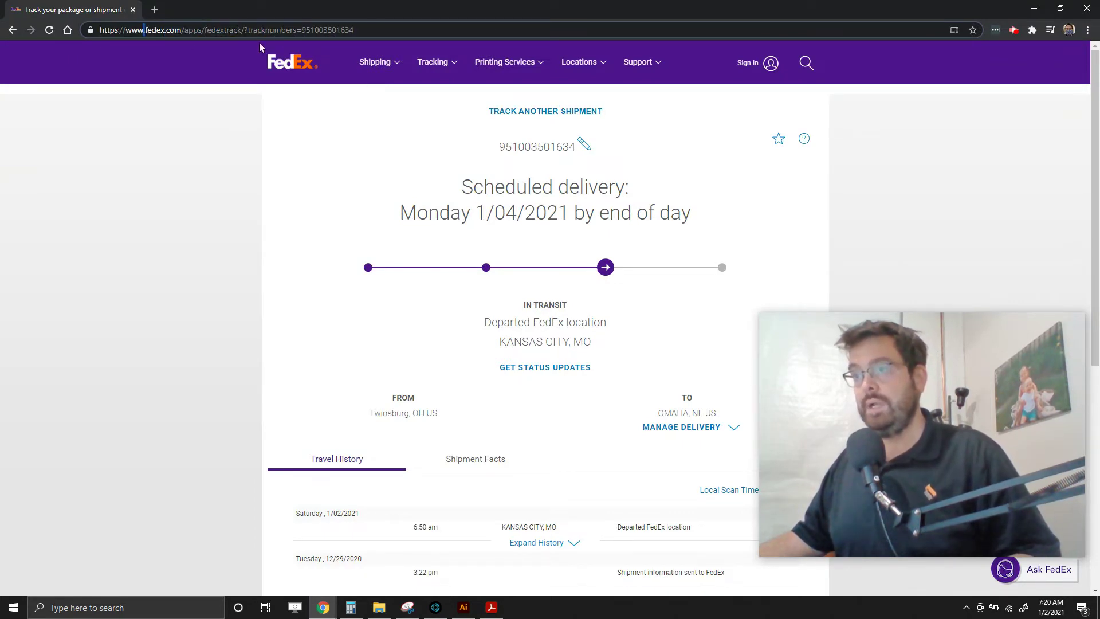
left_click_drag(302, 29, 84, 30)
key("ctrl+c")
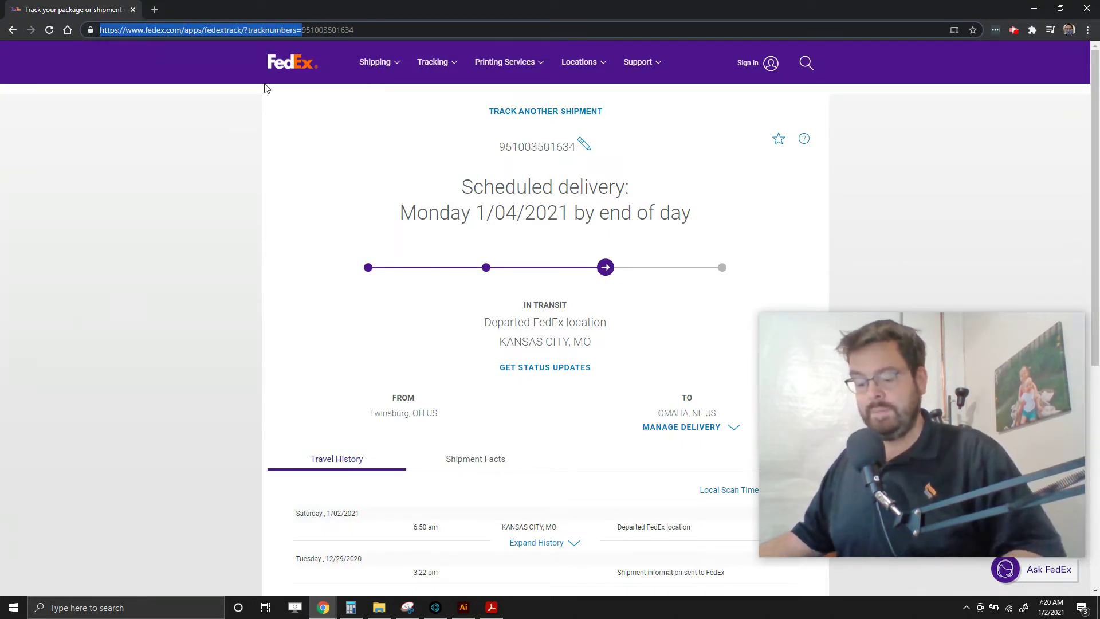
left_click(435, 607)
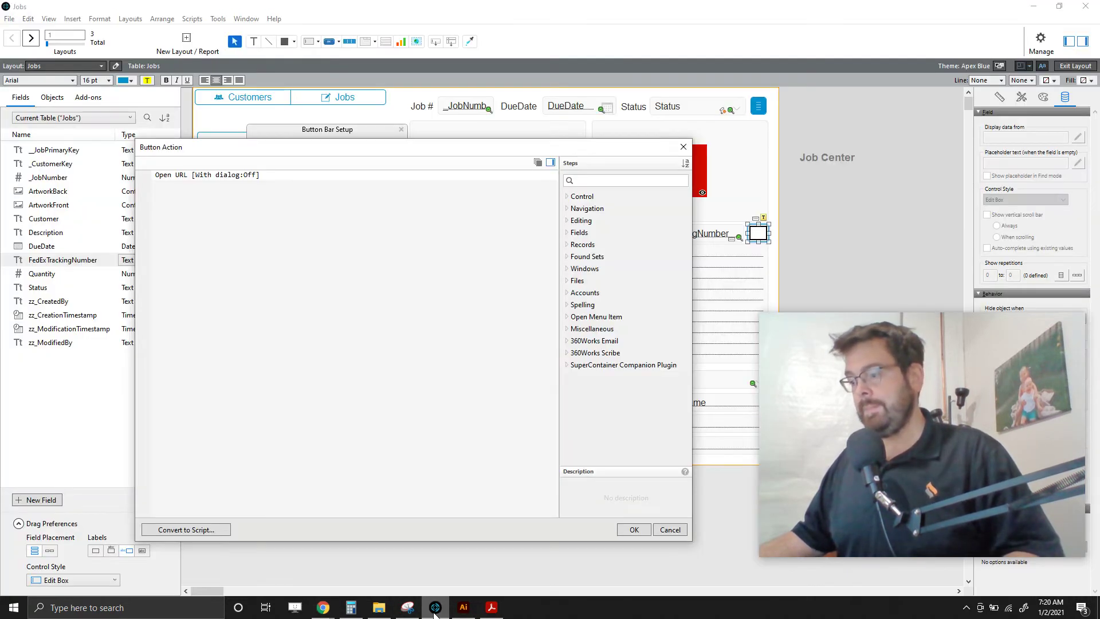
left_click(280, 177)
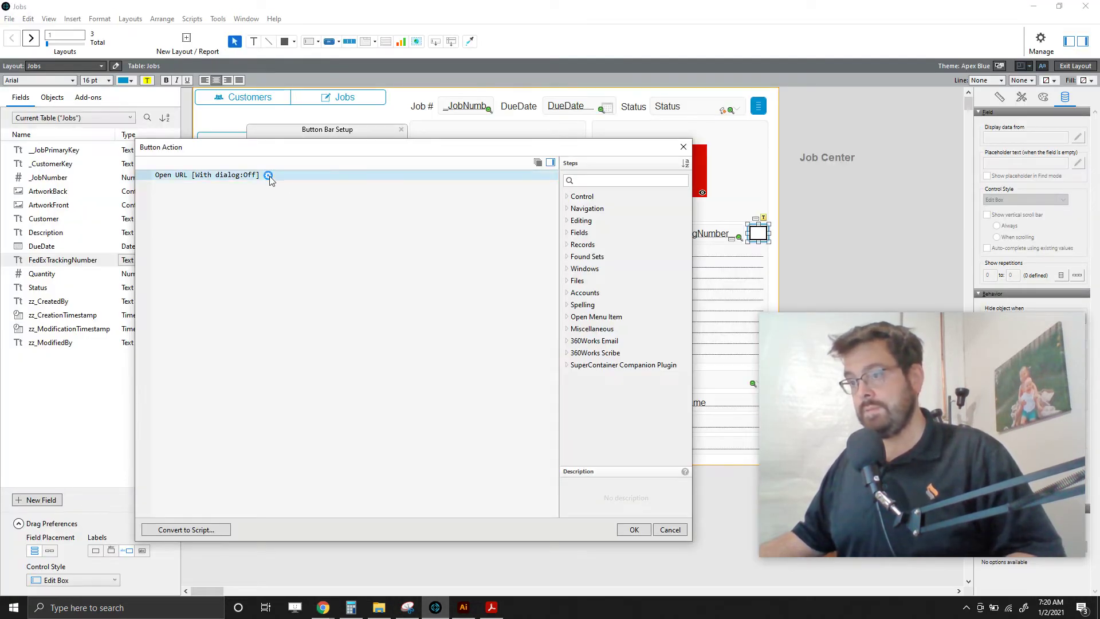
left_click(268, 176)
left_click(682, 281)
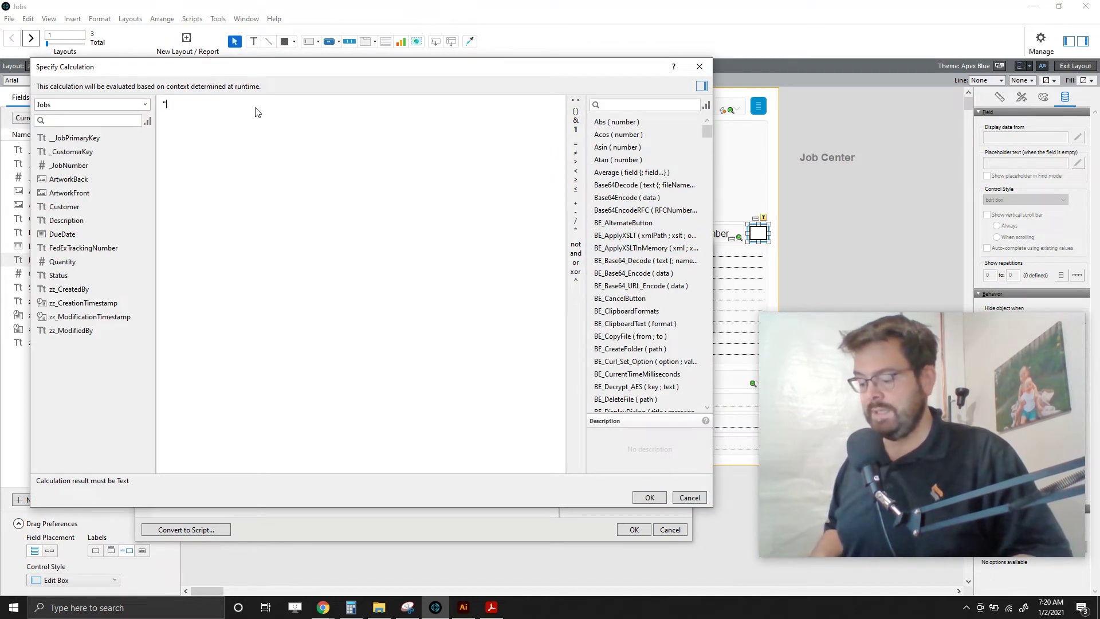
key("ctrl+v")
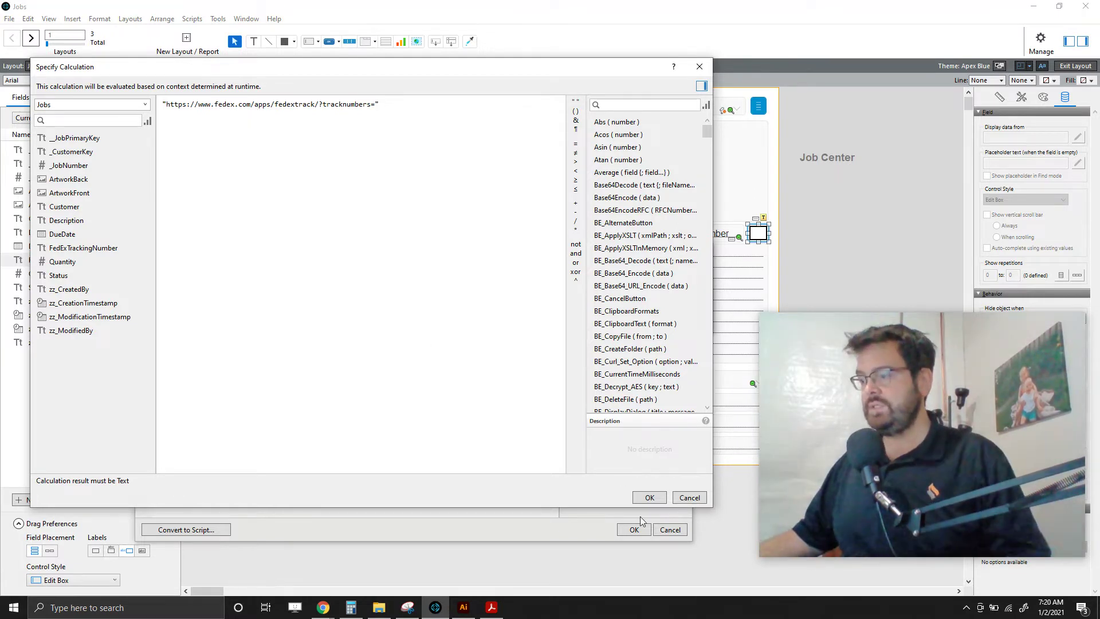
left_click(649, 497)
left_click(643, 320)
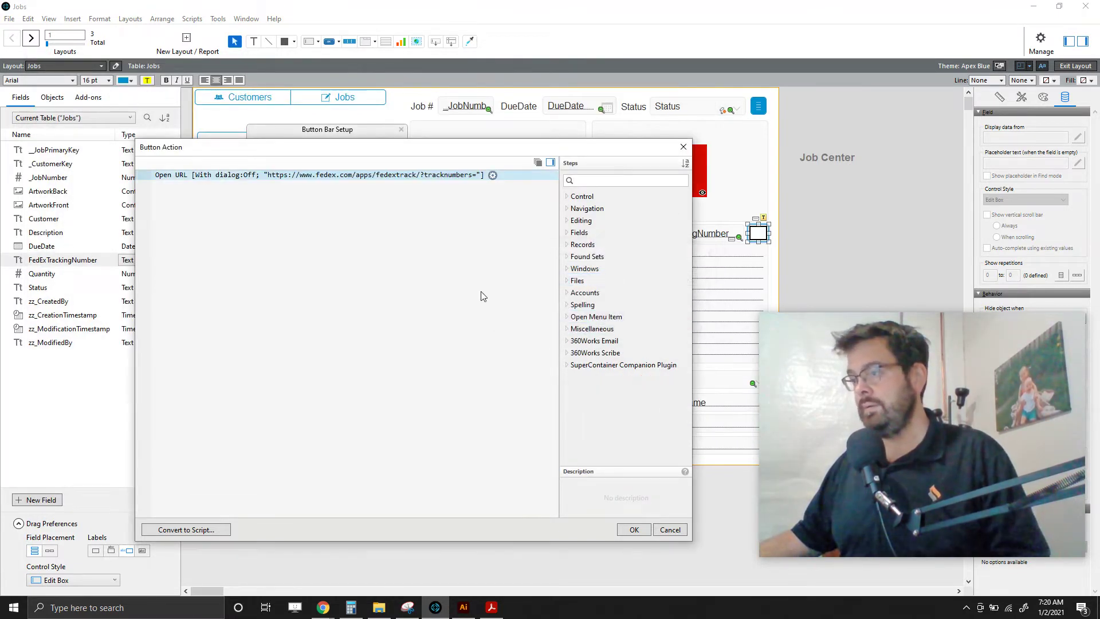
left_click(626, 532)
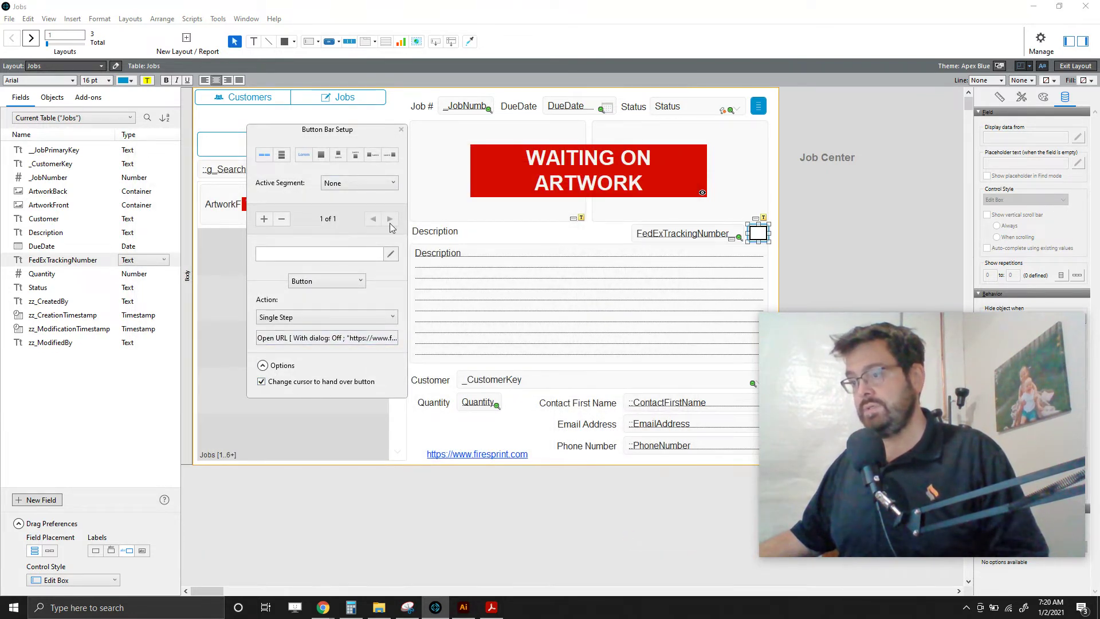
Give the new button the Primary style
left_click(842, 205)
left_click(759, 232)
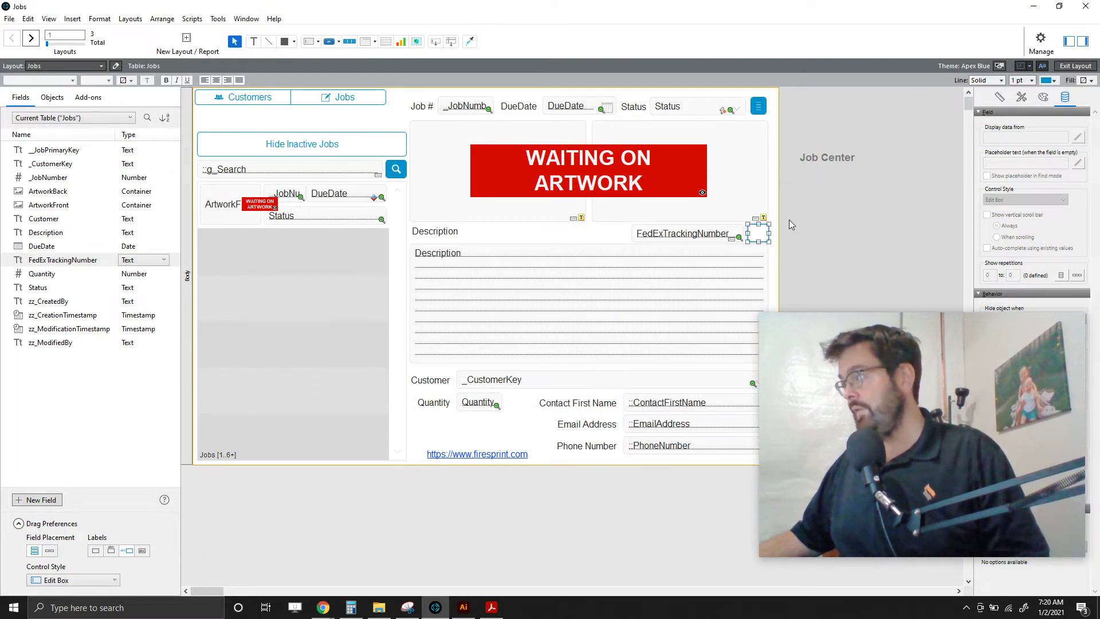
left_click(1022, 98)
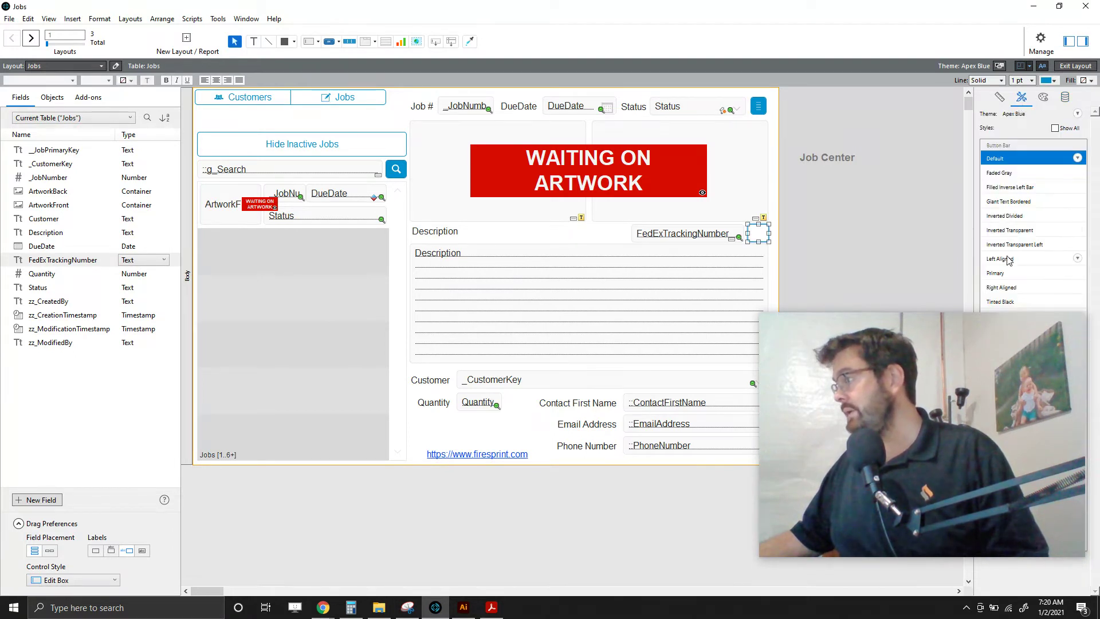
left_click(996, 273)
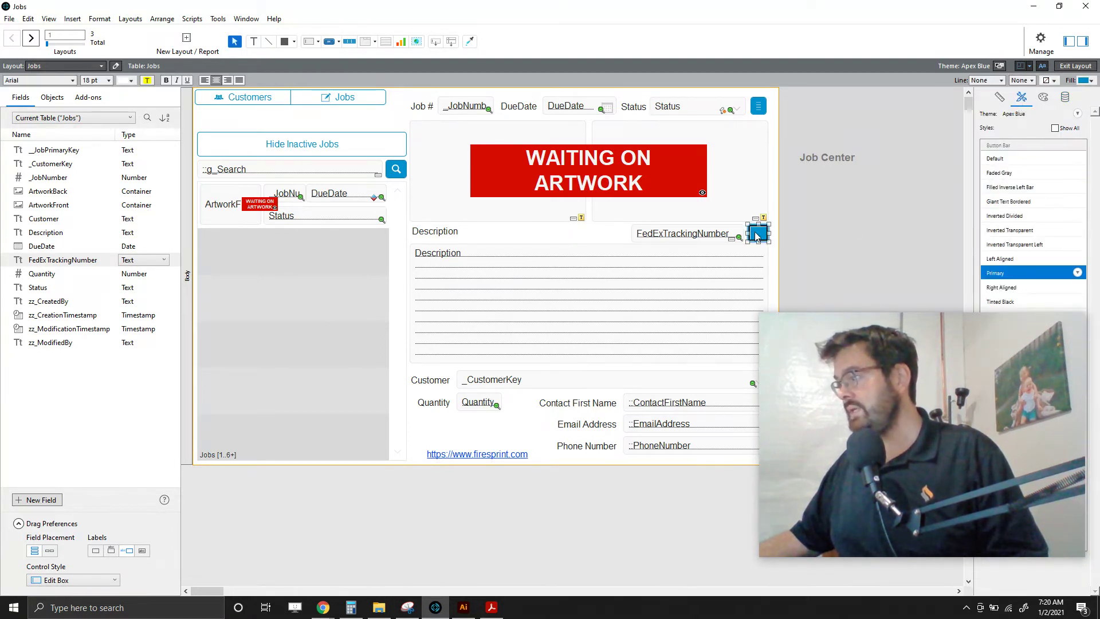
Make the button icon-only with a map-pin icon
double_click(756, 235)
left_click_drag(826, 239, 480, 158)
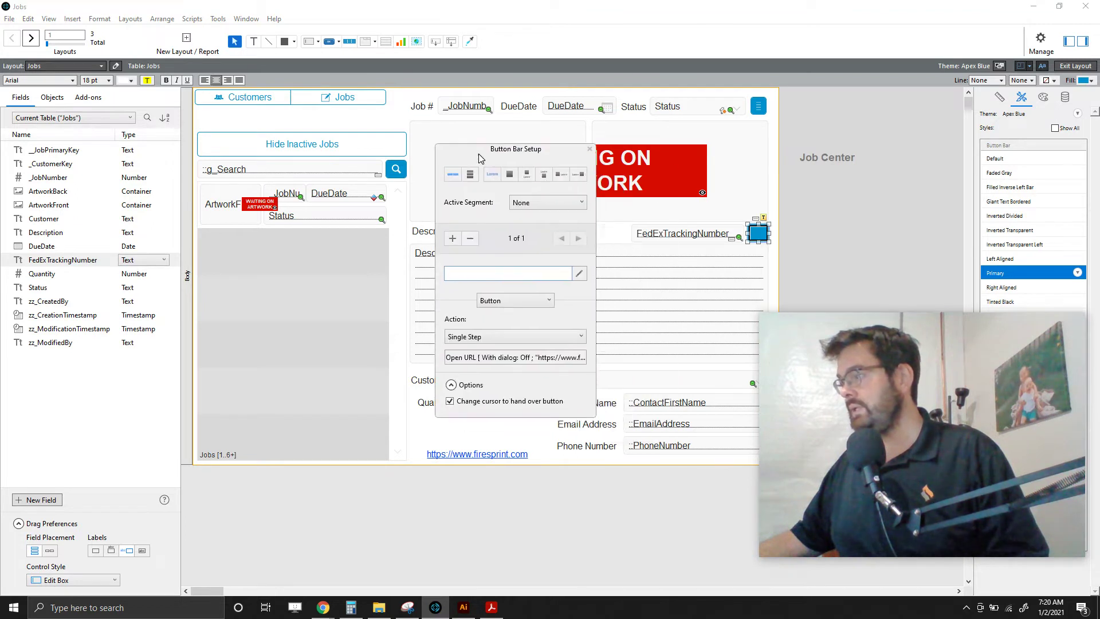
left_click(510, 174)
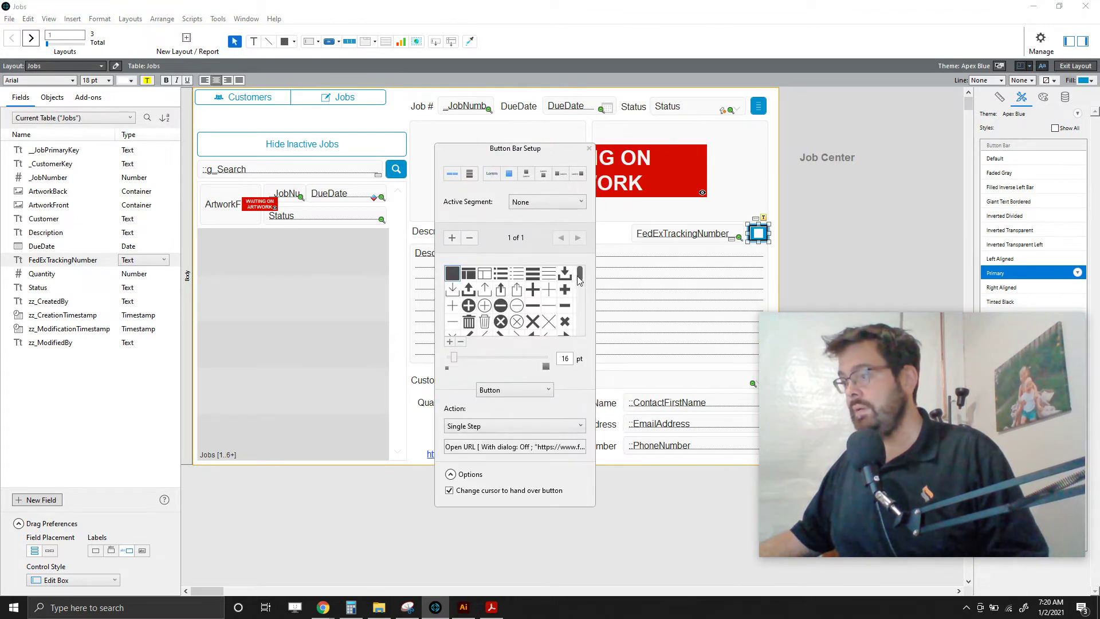
left_click_drag(578, 278, 572, 319)
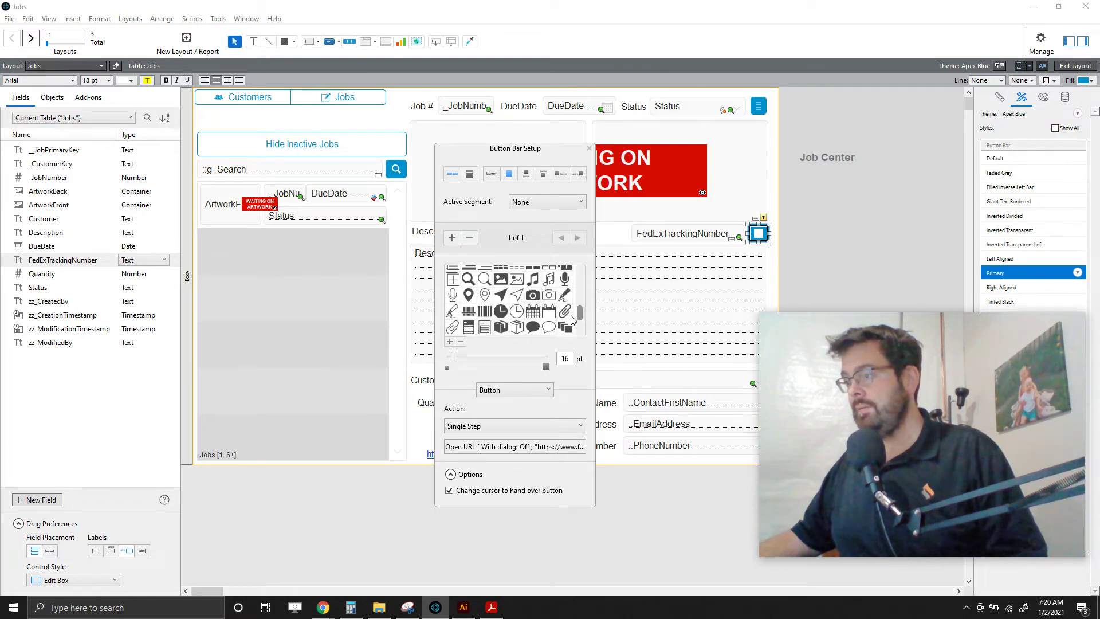
left_click(465, 295)
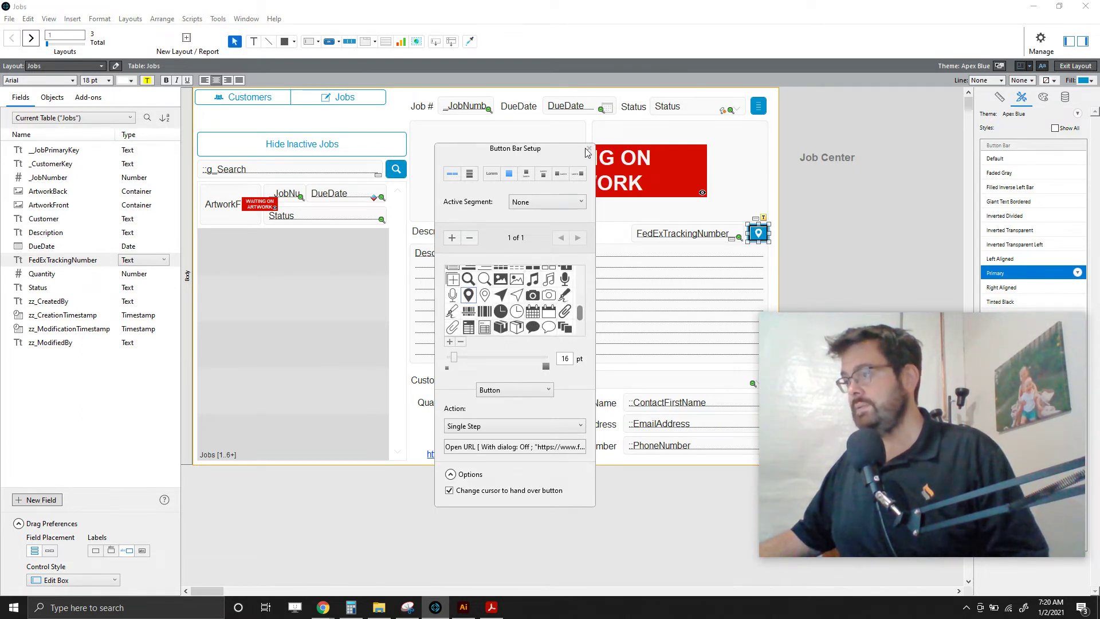
left_click(758, 247)
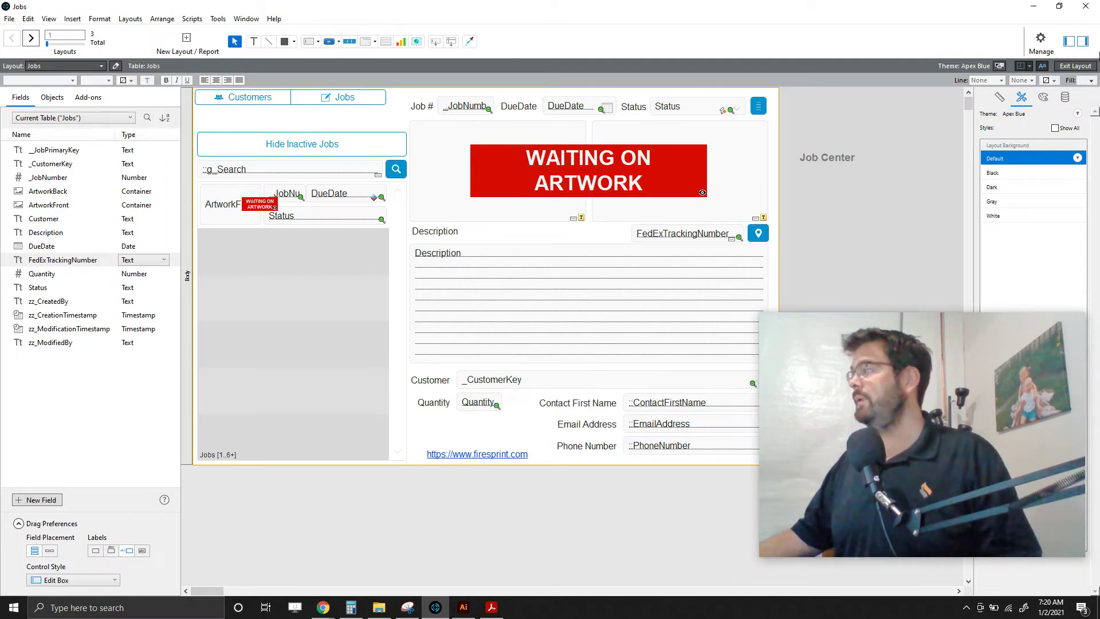
Save the layout and test the map-pin button on job 1006
left_click(1076, 65)
left_click(383, 237)
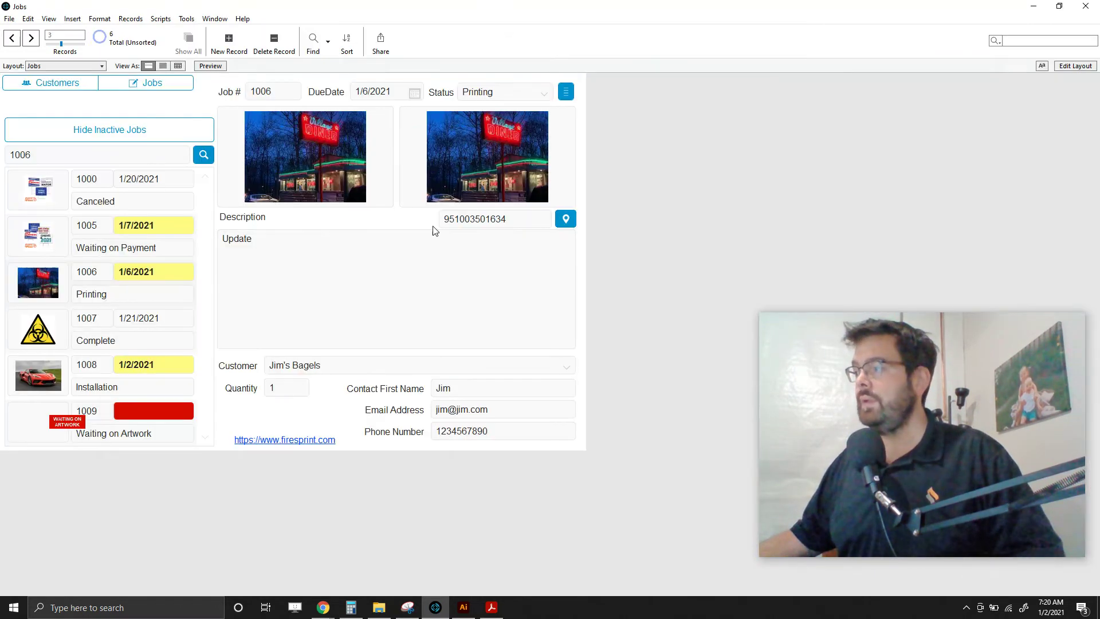
left_click(566, 219)
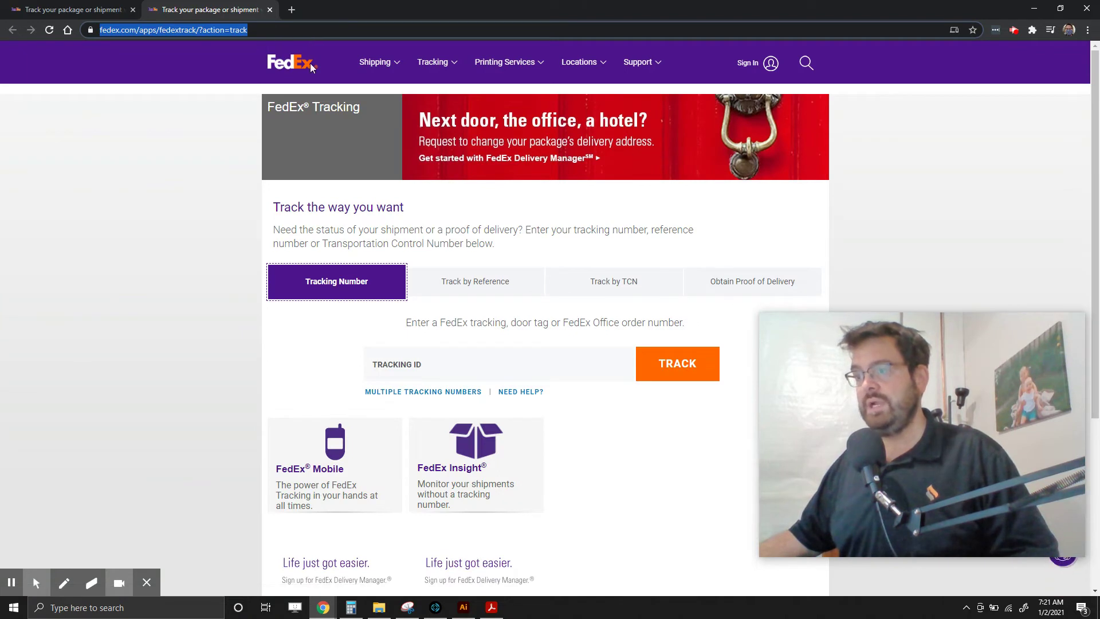
Compare the blank FedEx tracking tab's address with the earlier tracking-results tab's address
left_click(165, 183)
left_click(414, 373)
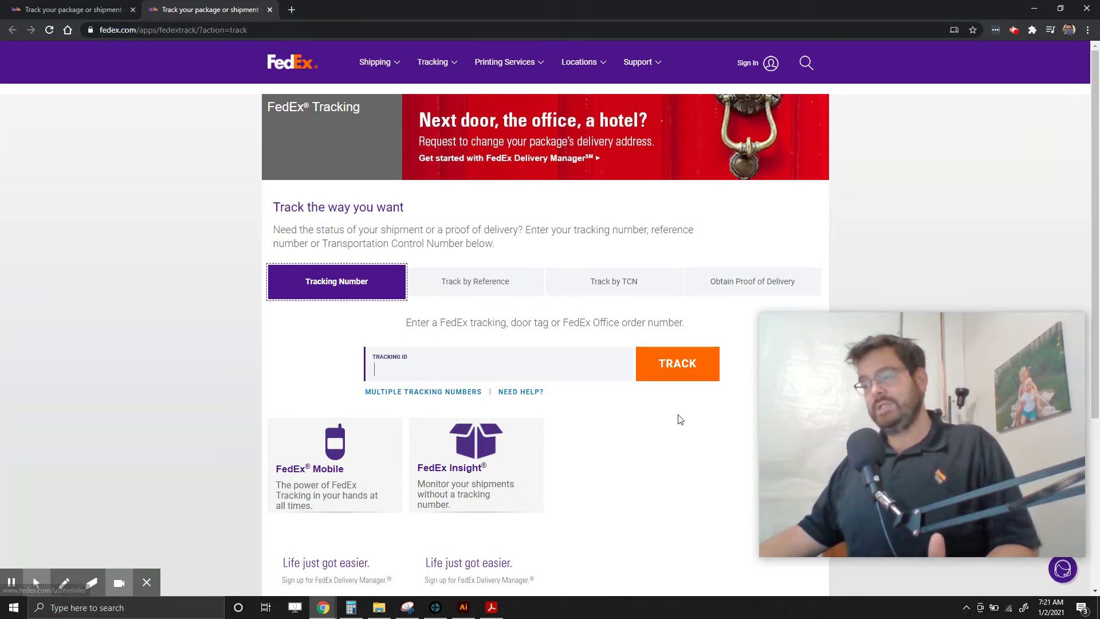
left_click(75, 5)
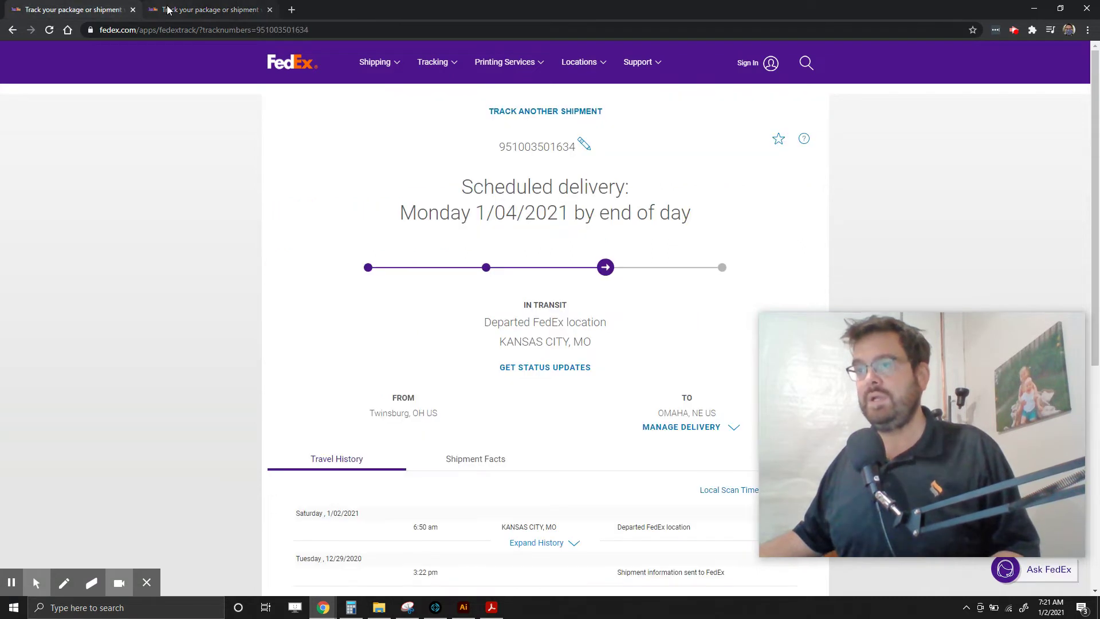
left_click(268, 33)
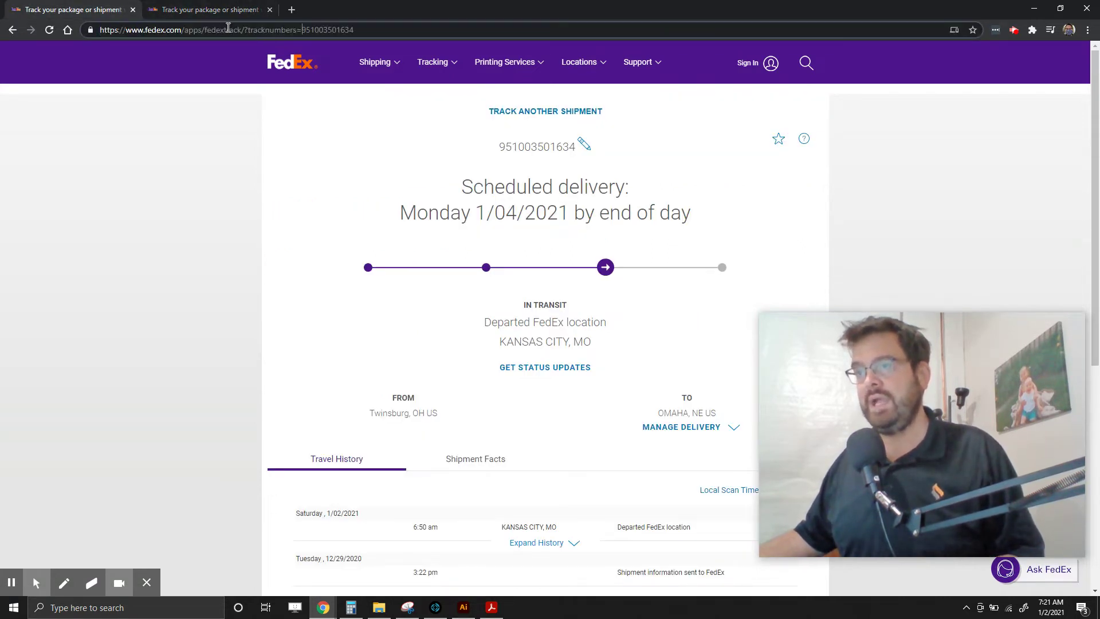
key("ctrl+a")
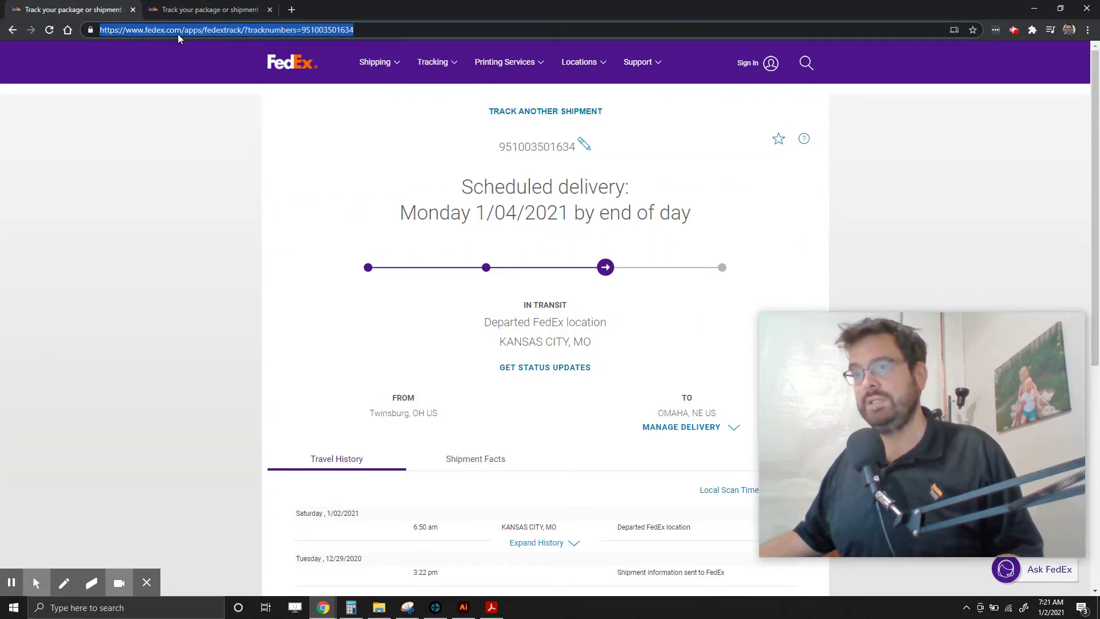
left_click(135, 61)
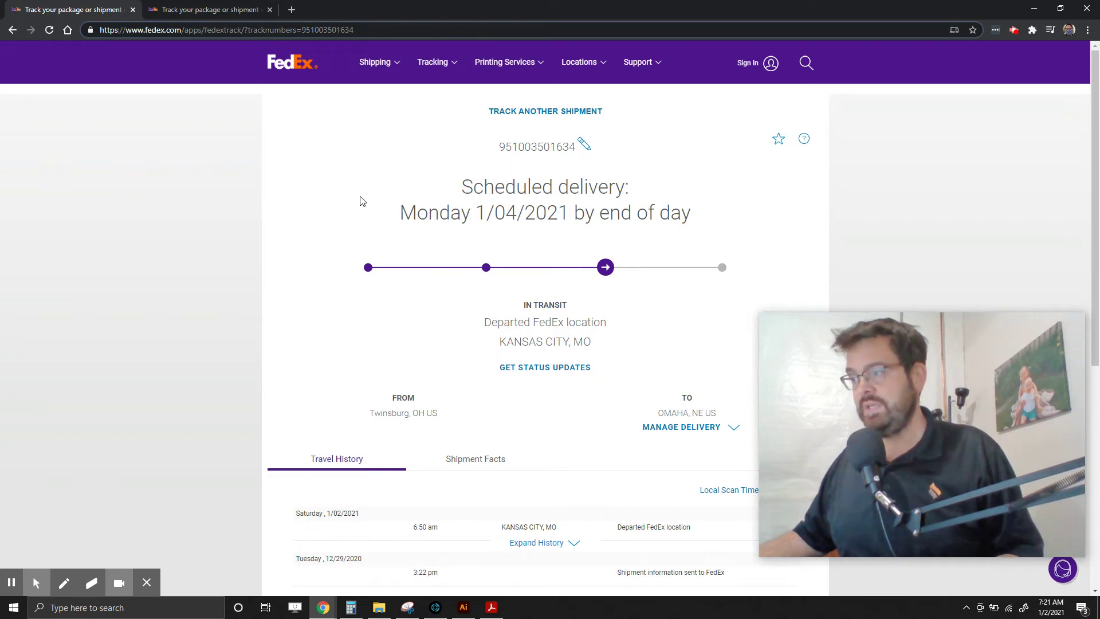
left_click(197, 11)
left_click(122, 220)
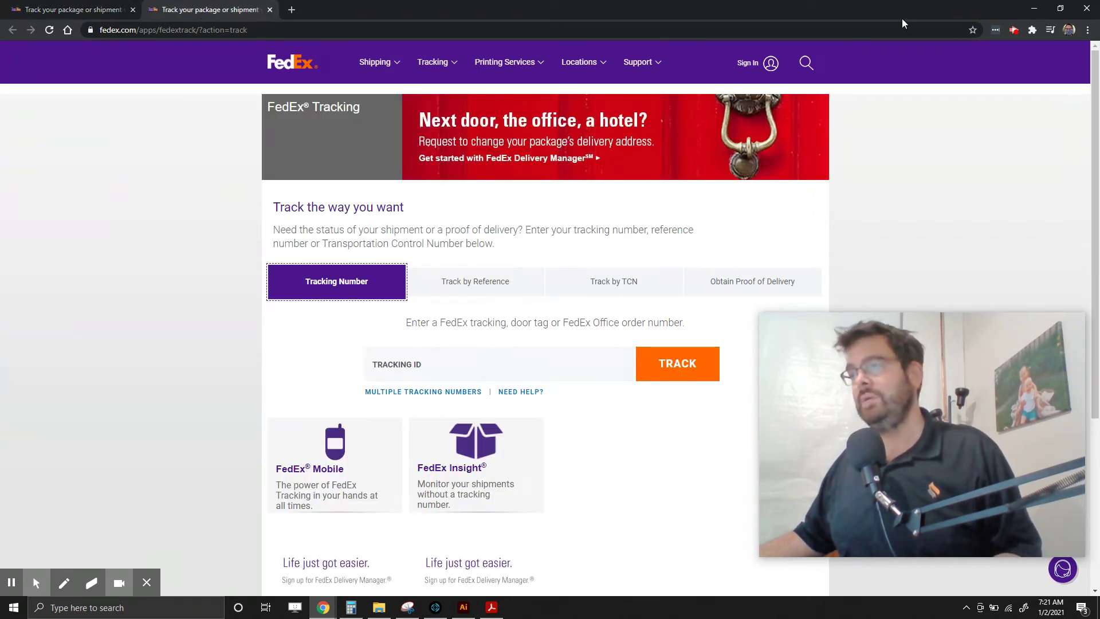
Close the empty tracking tab, return to FileMaker and open the map-pin button's setup in Layout mode
left_click(271, 10)
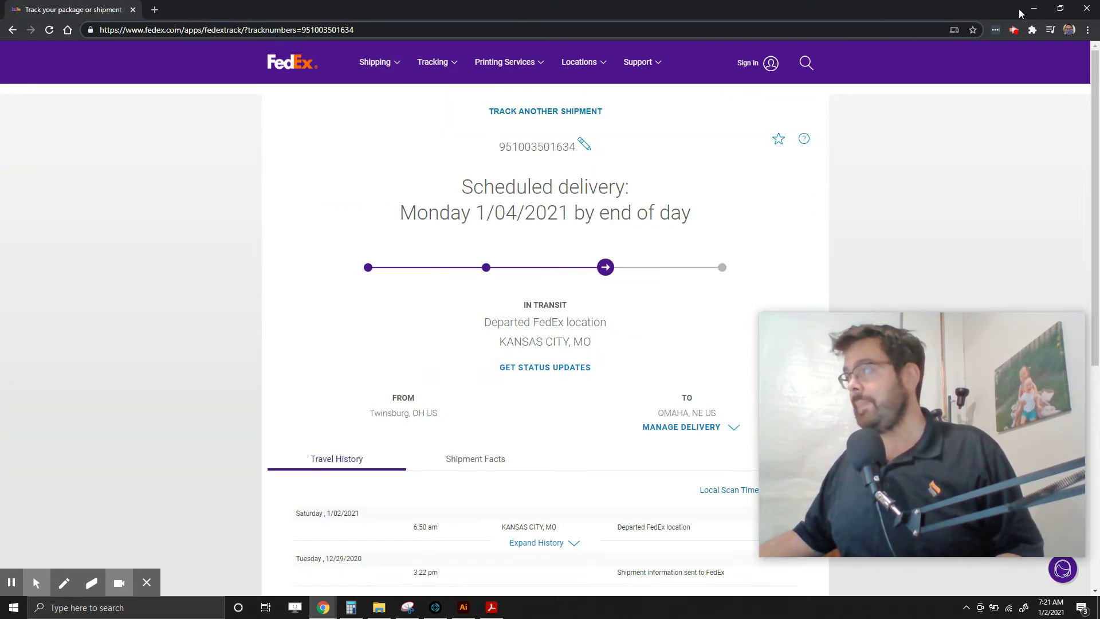
left_click(1035, 9)
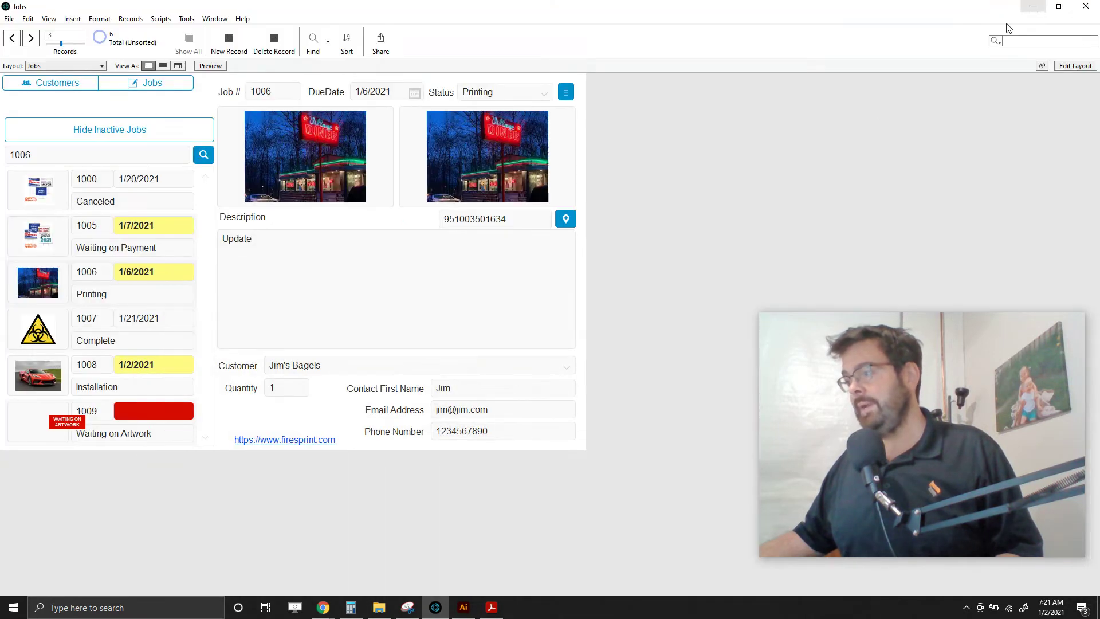
left_click(1075, 66)
double_click(760, 234)
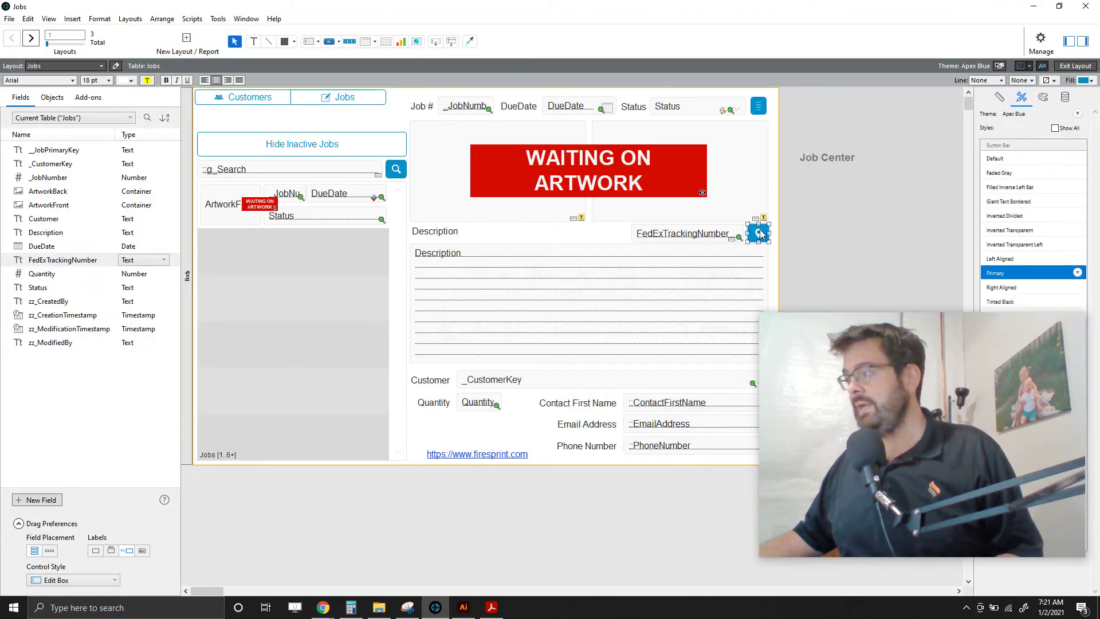
left_click_drag(827, 238, 525, 155)
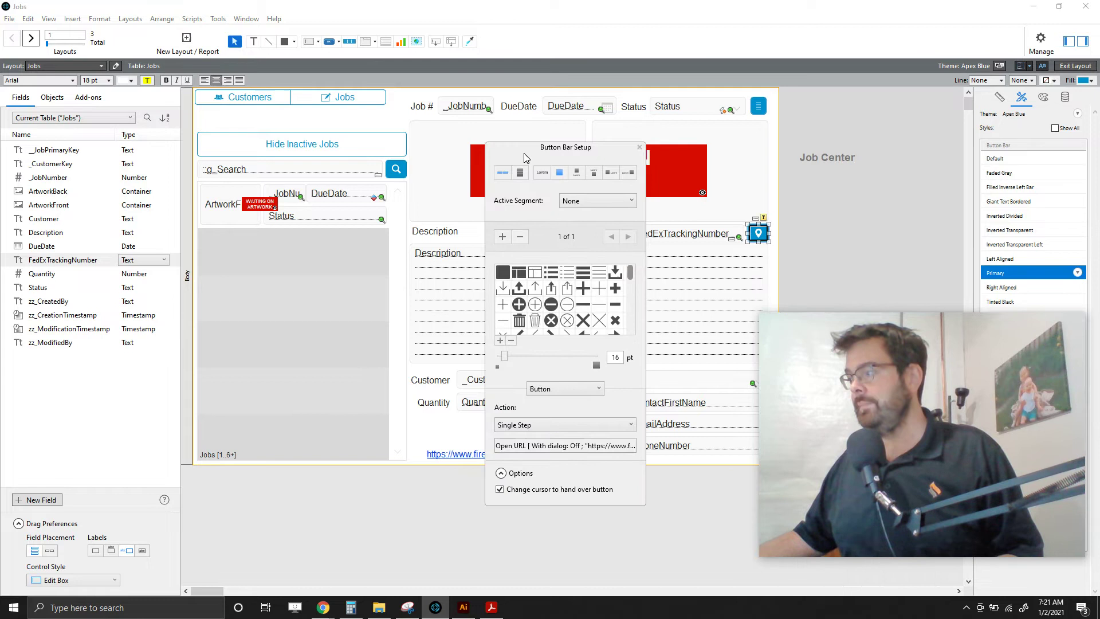
Append the Jobs::FedExTrackingNumber field to the Open URL step's FedEx tracking URL calculation
left_click(523, 446)
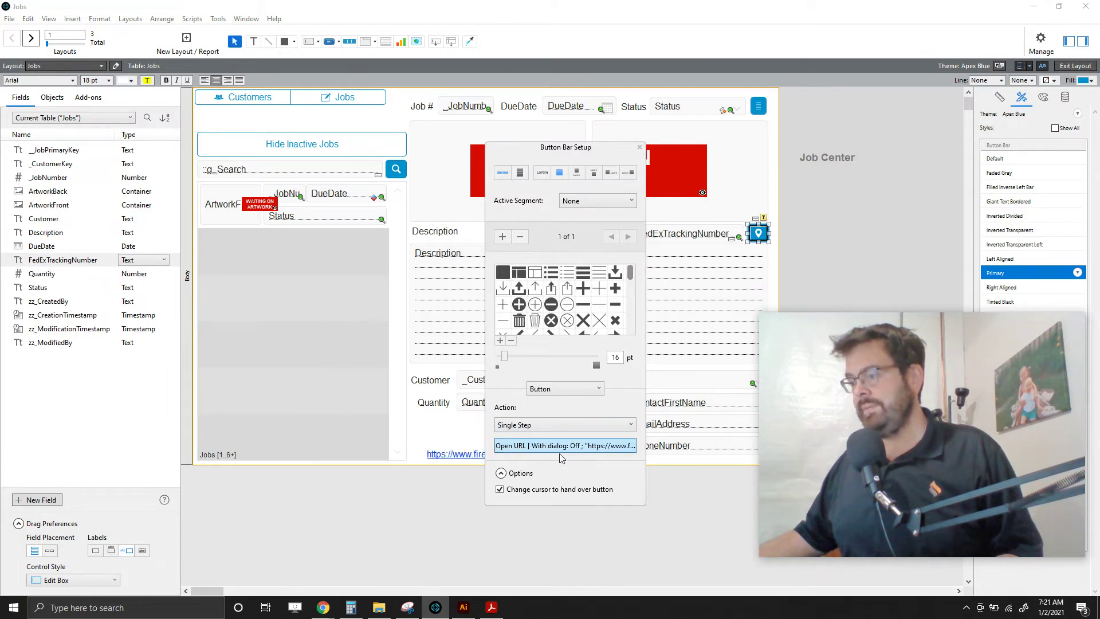
left_click(503, 178)
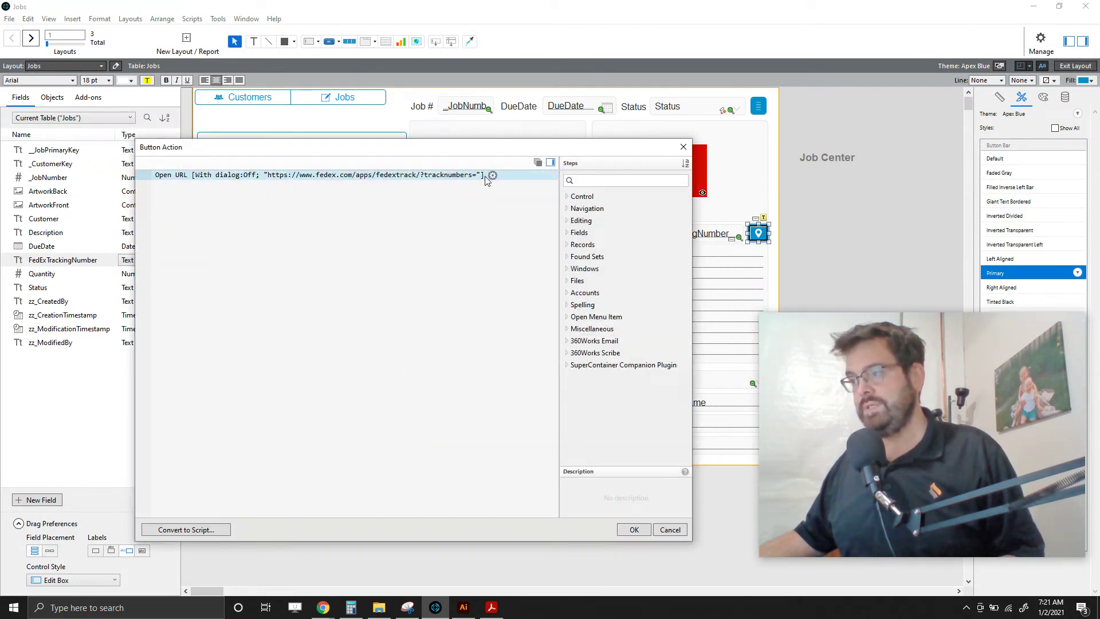
left_click(493, 177)
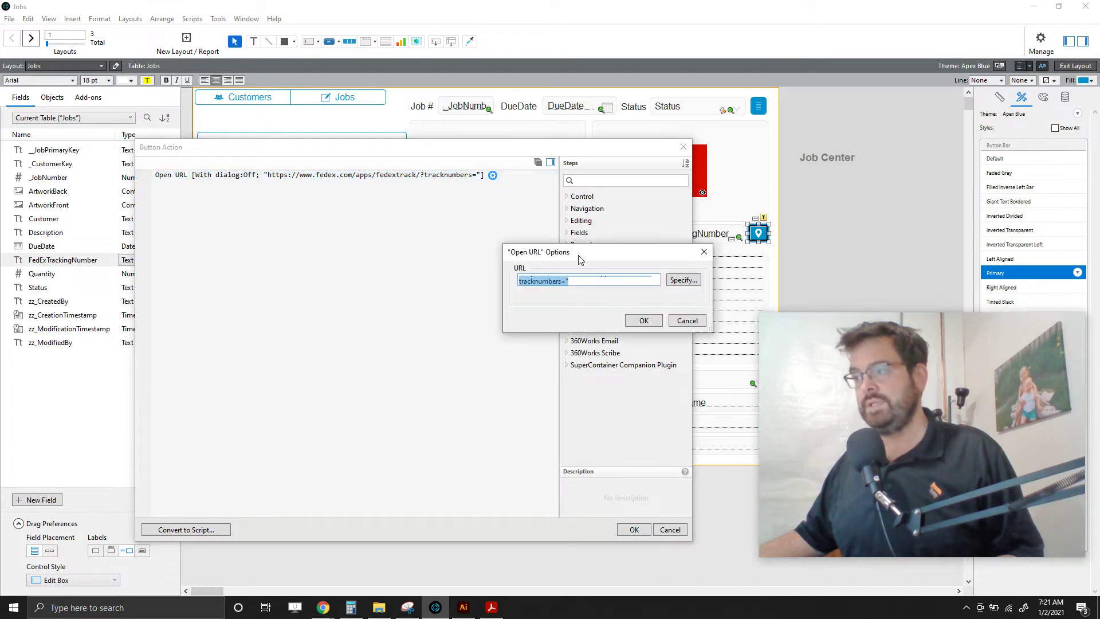
left_click(522, 244)
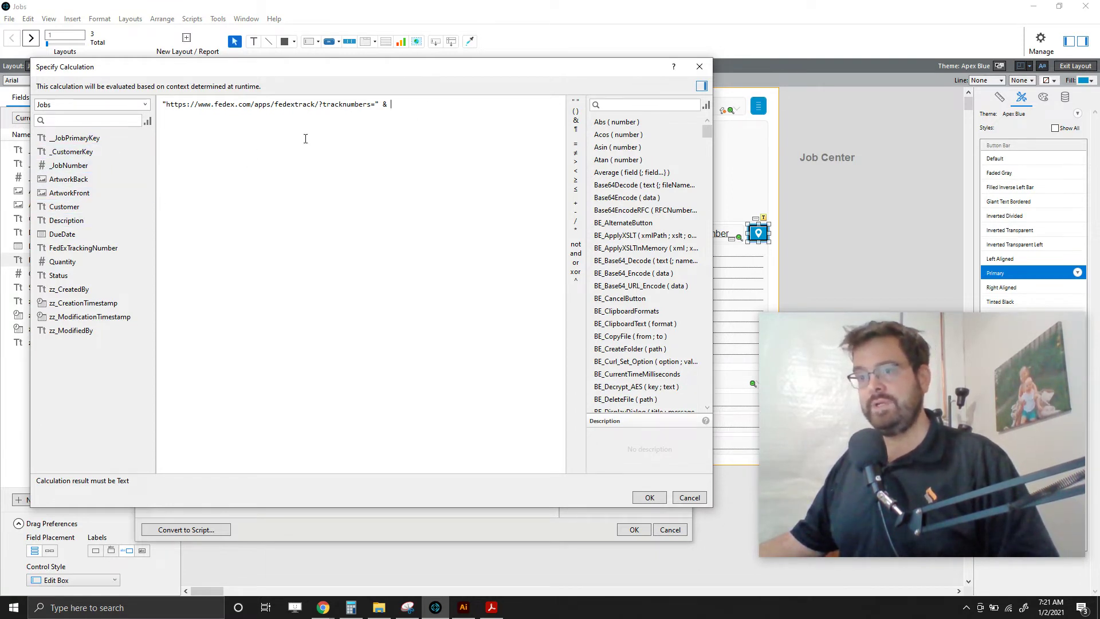
double_click(118, 248)
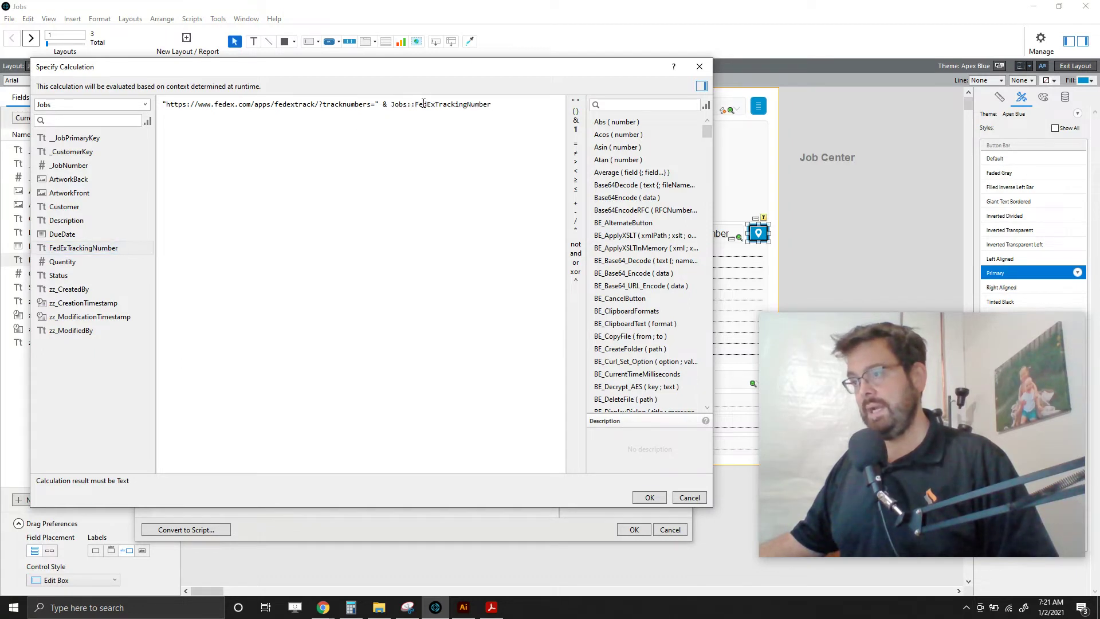
mouse_move(389, 104)
left_mouse_down()
mouse_move(491, 104)
mouse_move(391, 104)
left_mouse_up()
left_click(496, 104)
left_click(396, 105)
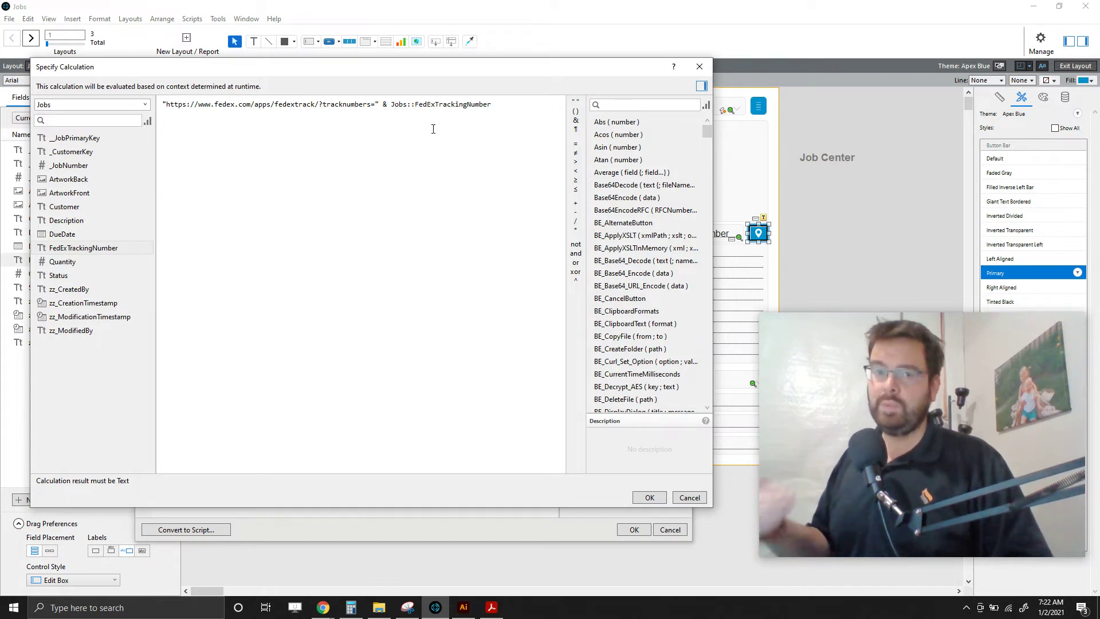
Confirm the URL calculation, the Open URL options and the button action, then leave Layout mode
left_click(648, 497)
left_click(485, 284)
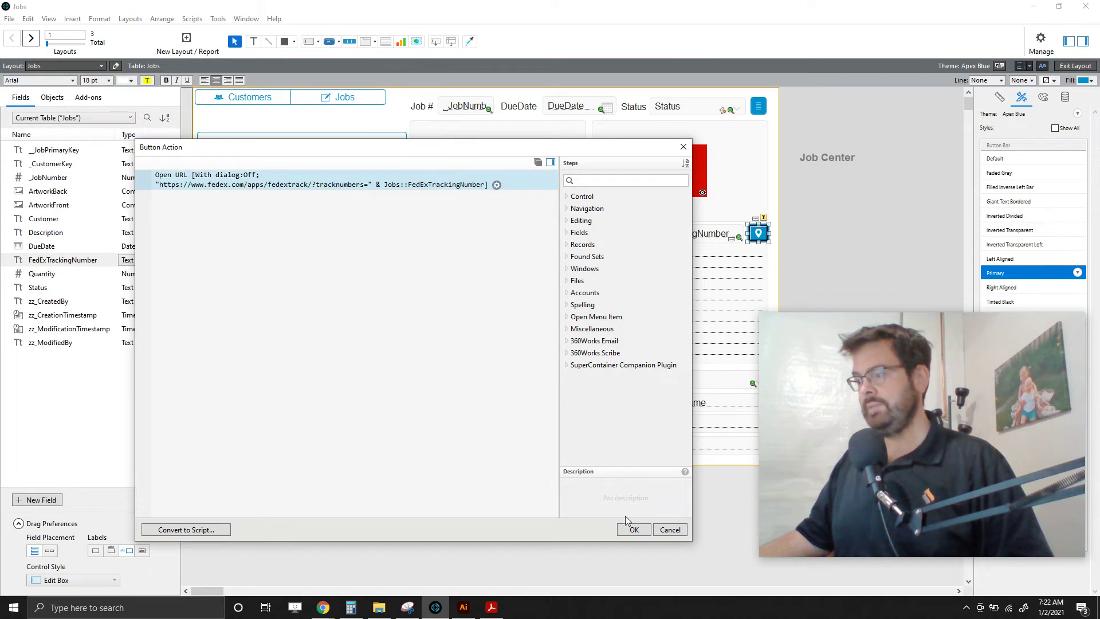
left_click(634, 530)
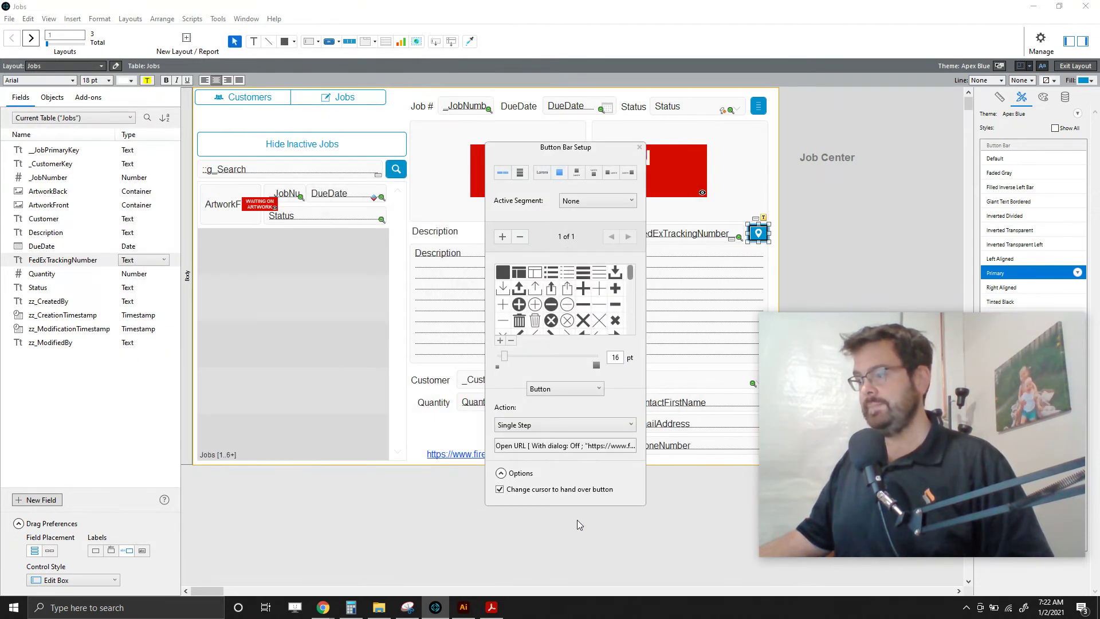
left_click(577, 521)
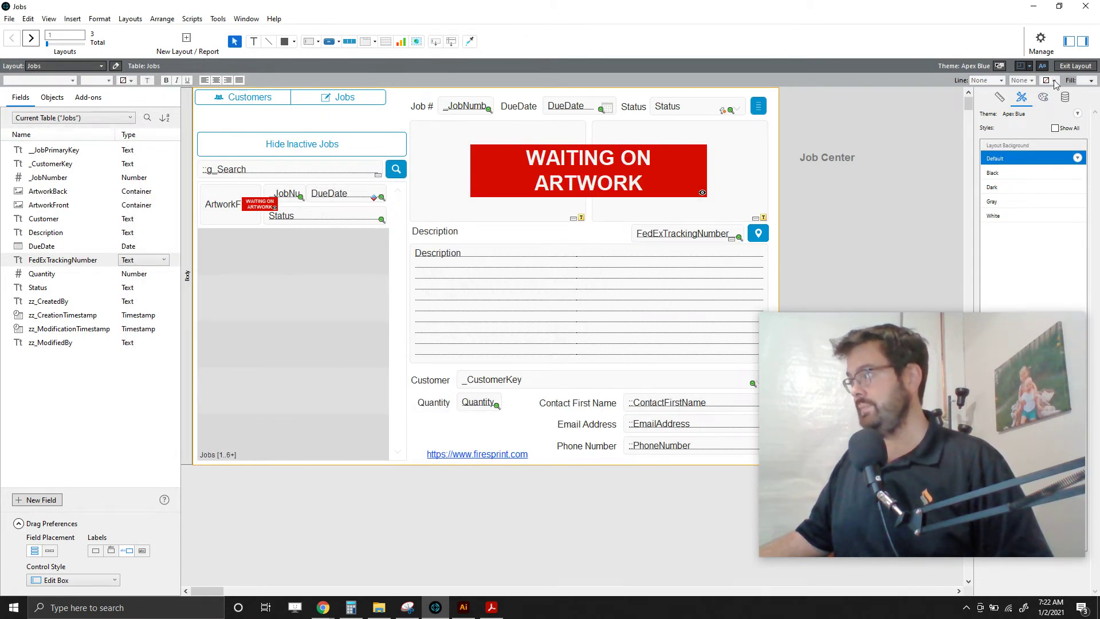
left_click(1070, 67)
Save the layout, then test the map-pin button on job 1006, which opens its FedEx tracking page in Chrome
left_click(383, 237)
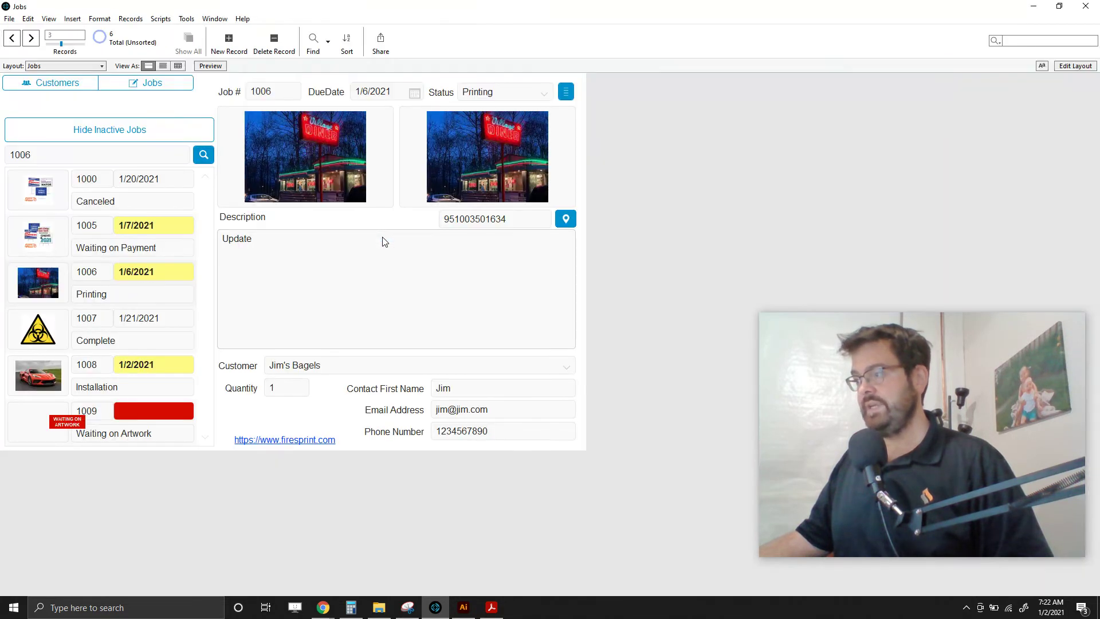
left_click(566, 221)
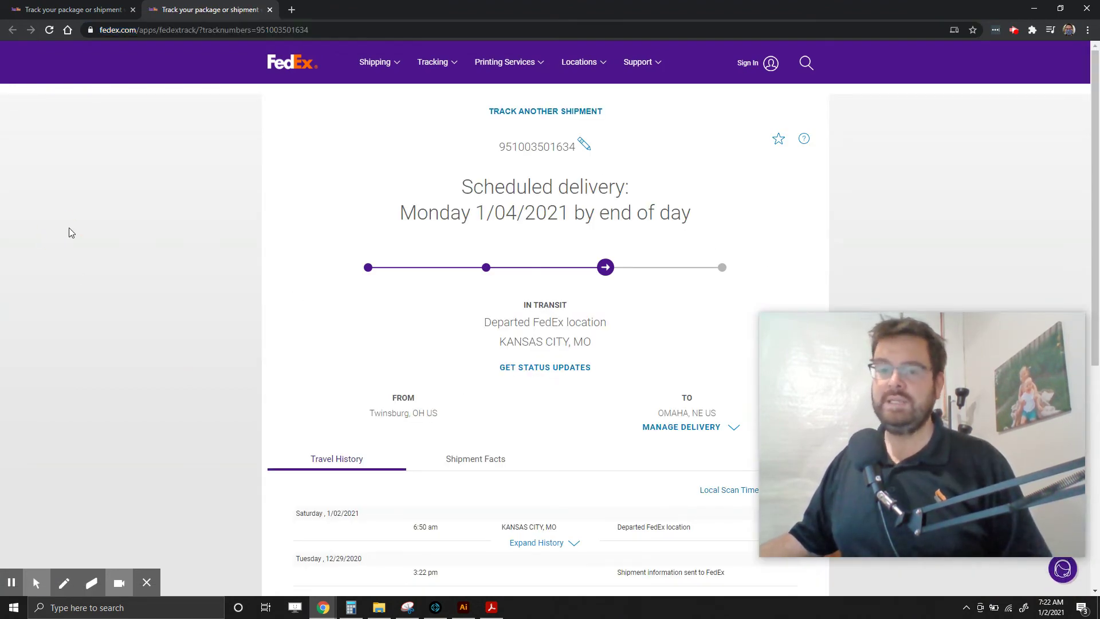
left_click(105, 234)
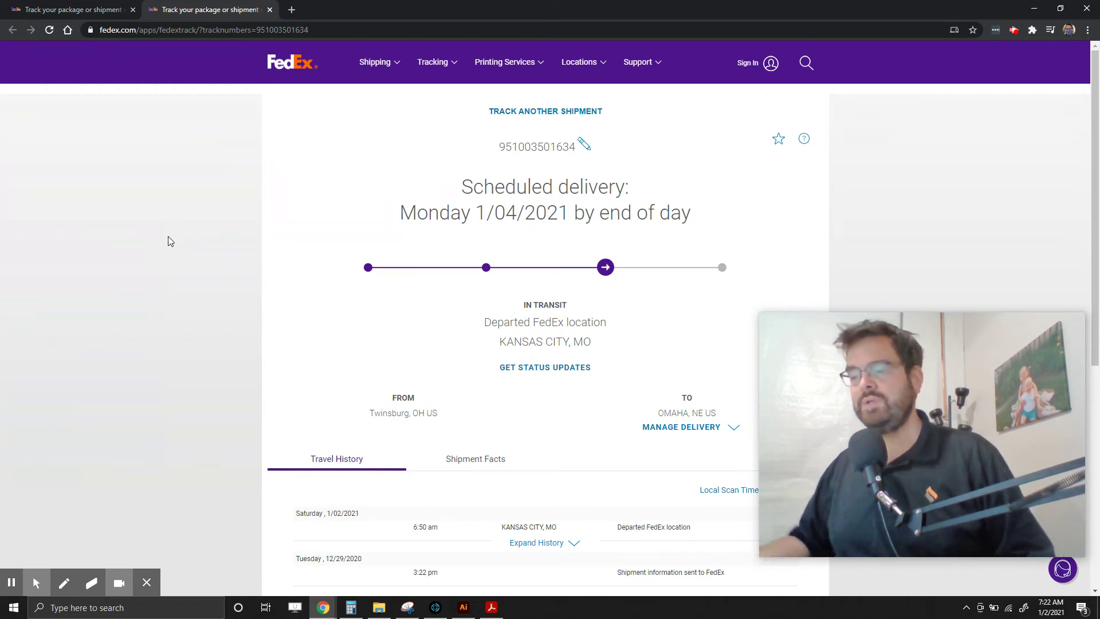
left_click(1034, 9)
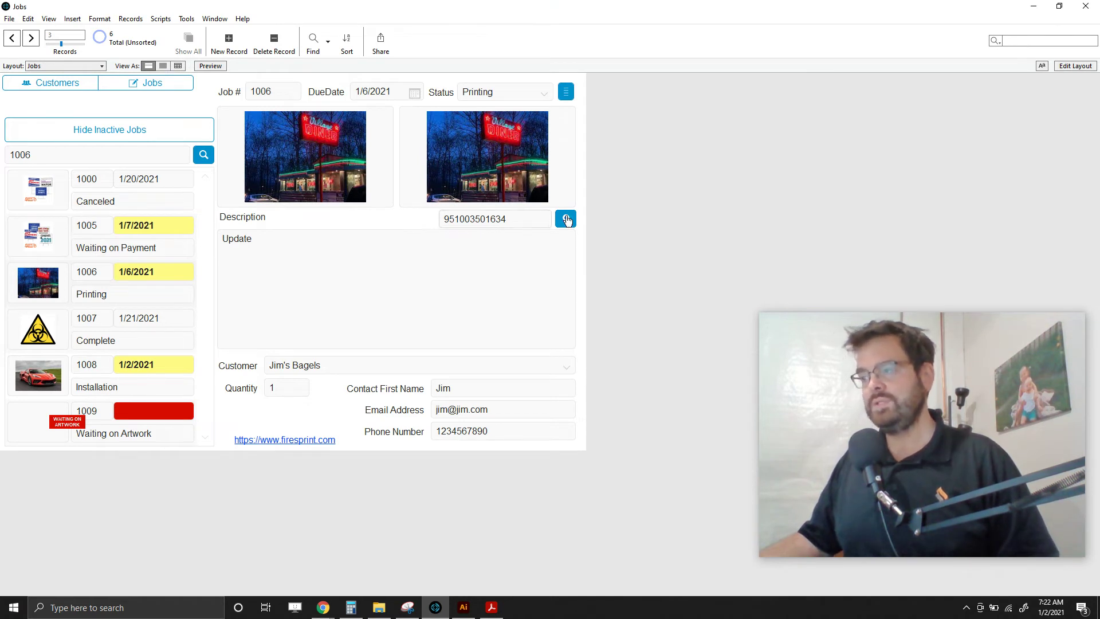
Select and then deselect job 1006's tracking number value in its field
left_click(511, 218)
double_click(510, 218)
left_click(454, 218)
left_click(566, 220)
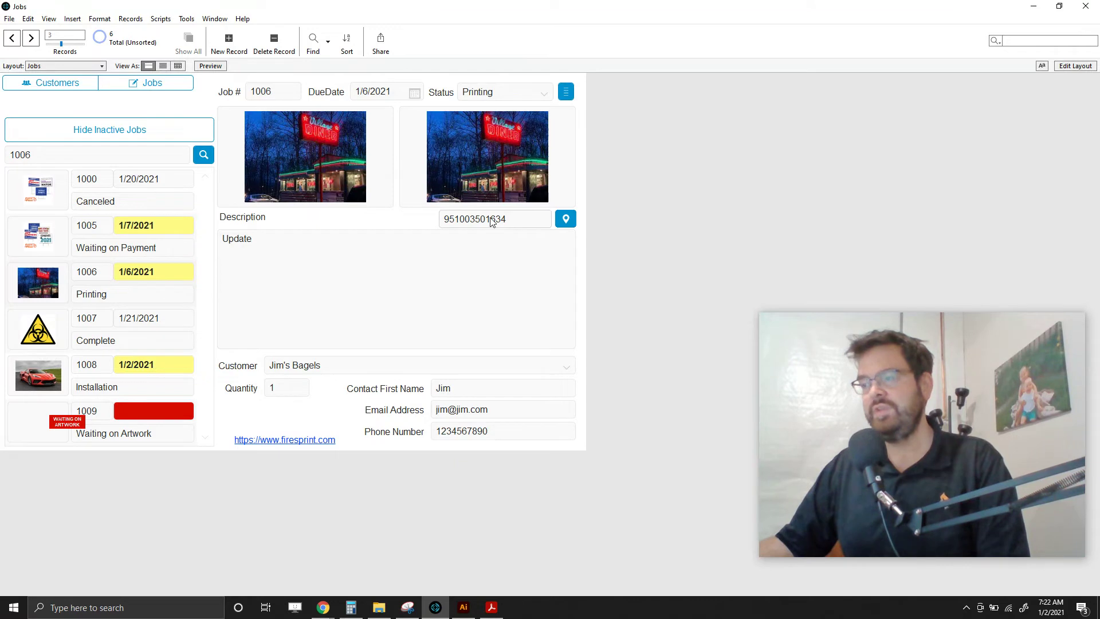
In Layout mode, open an empty hide-condition calculation for the map-pin button from the Inspector's Data settings
left_click(1065, 65)
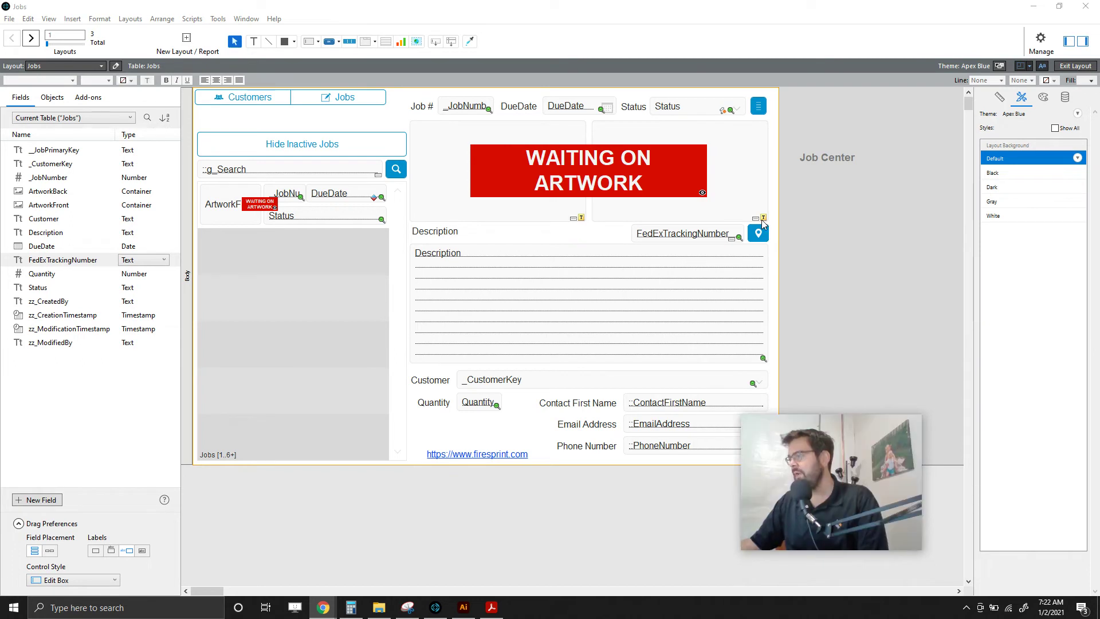
left_click(759, 232)
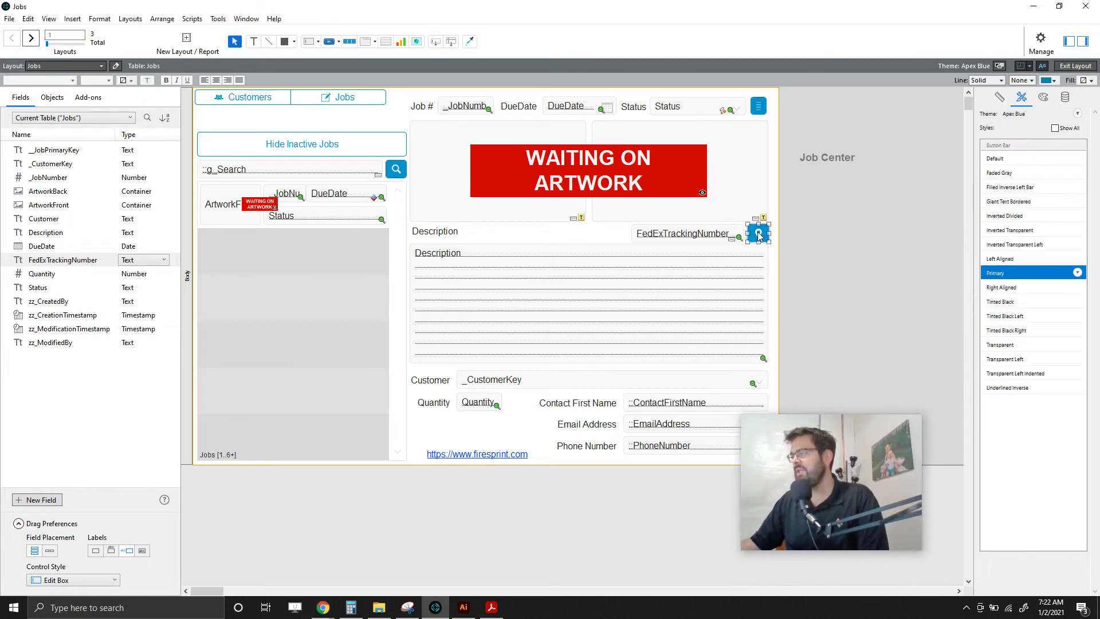
left_click(1066, 98)
left_click(1026, 318)
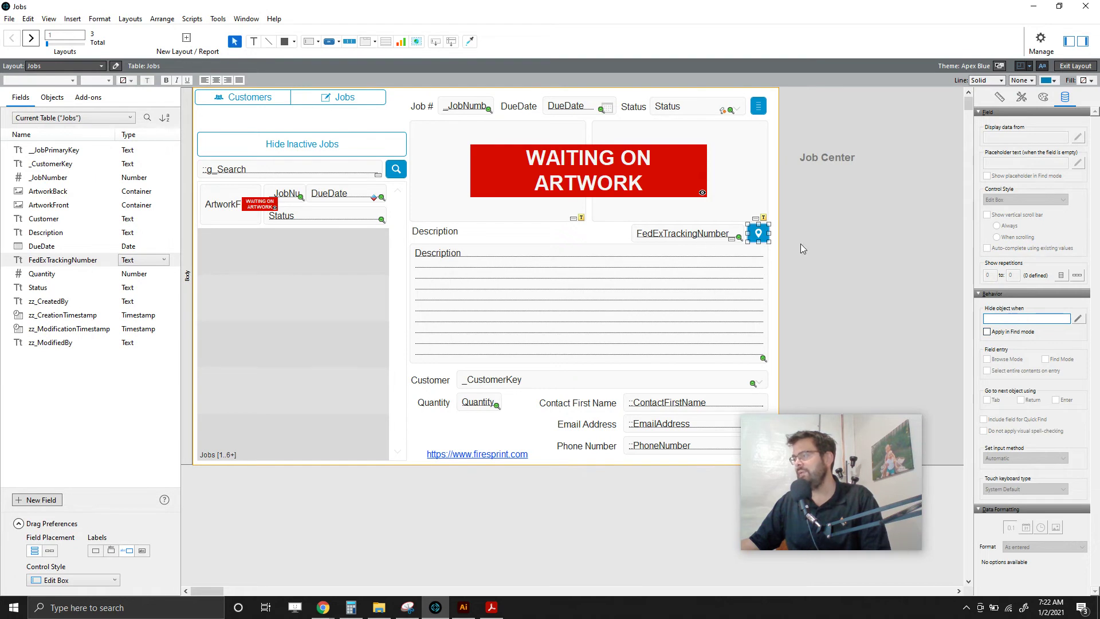
left_click(1078, 319)
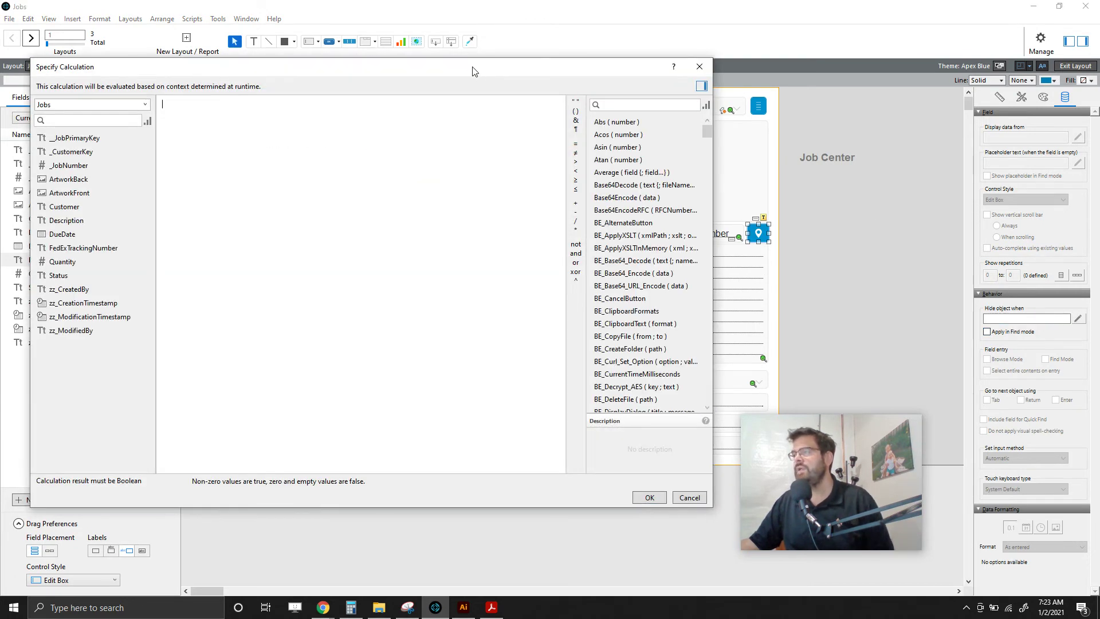
Enter the formula IsEmpty ( Jobs::FedExTrackingNumber ) in the hide-condition calculation
left_click_drag(474, 68, 486, 112)
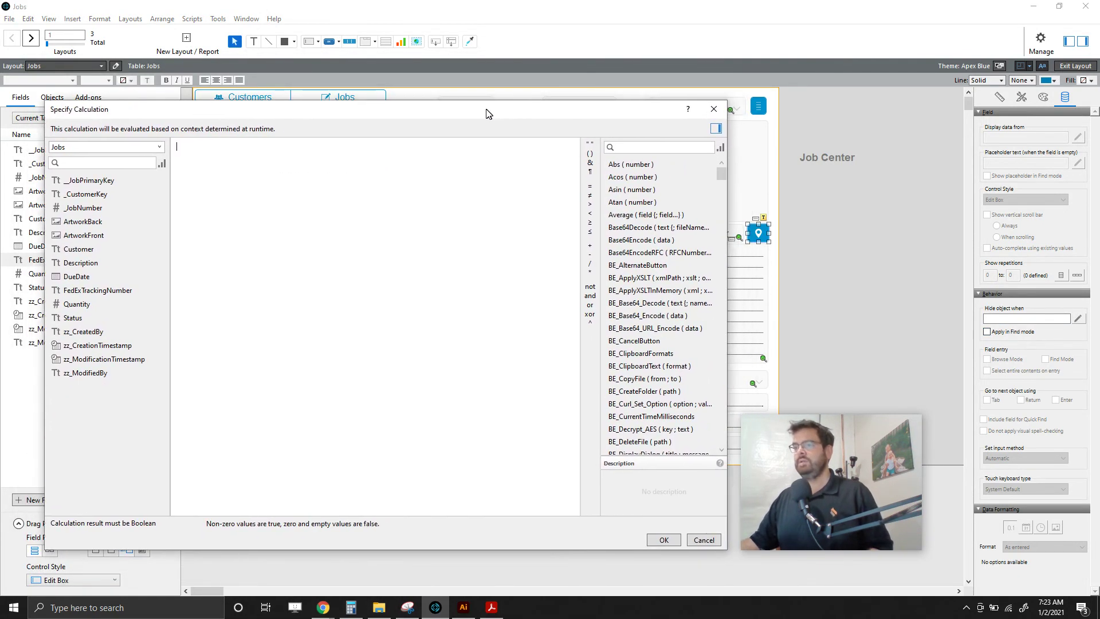
left_click(286, 172)
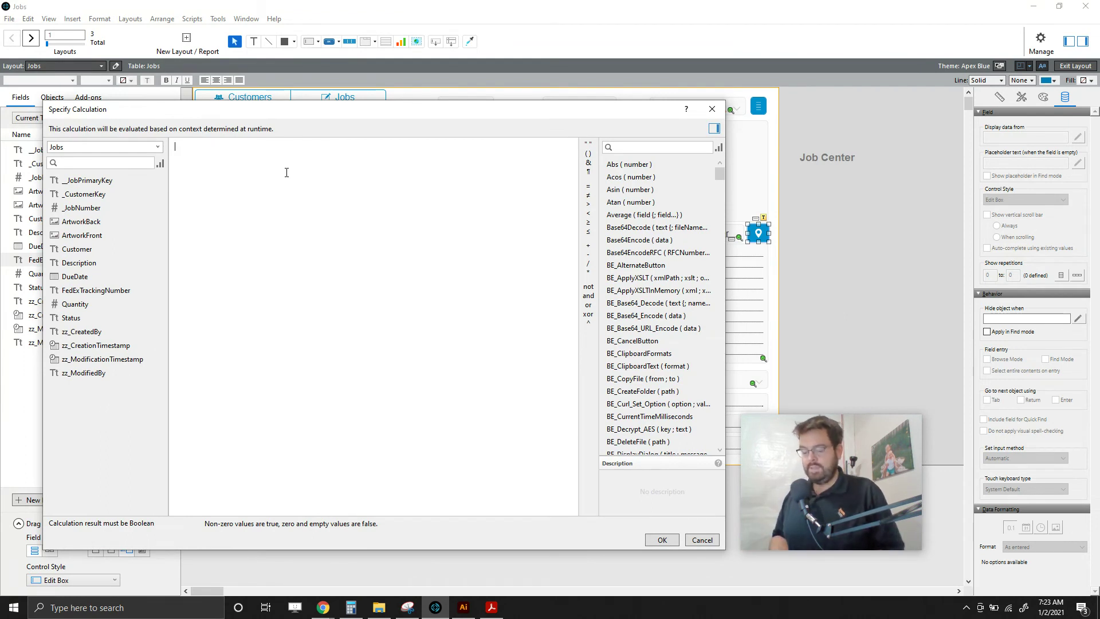
type("i")
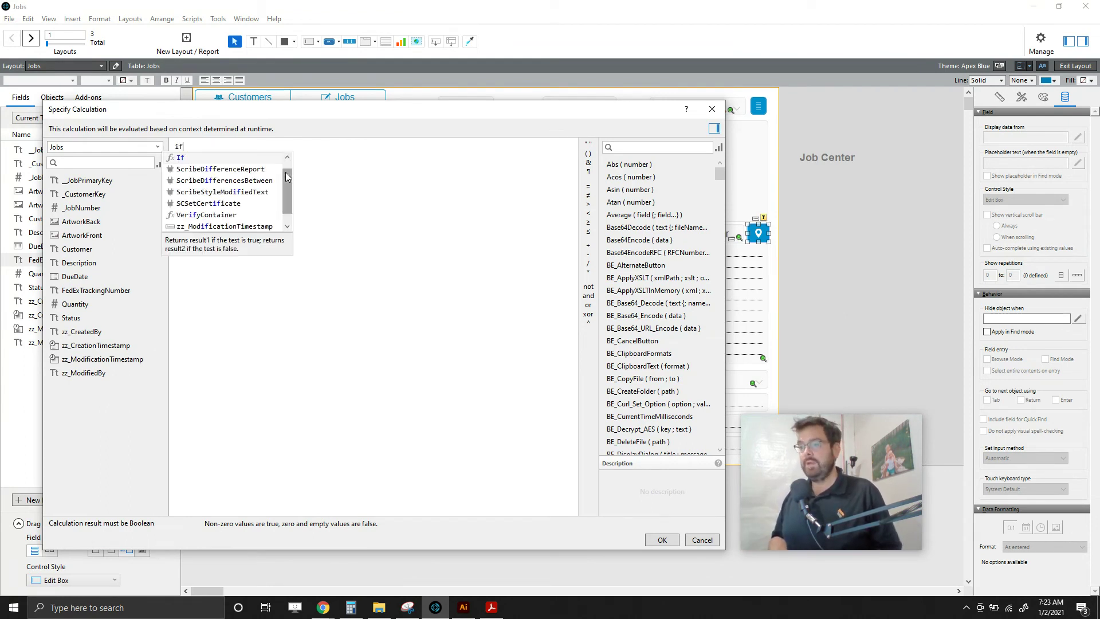
type("sem")
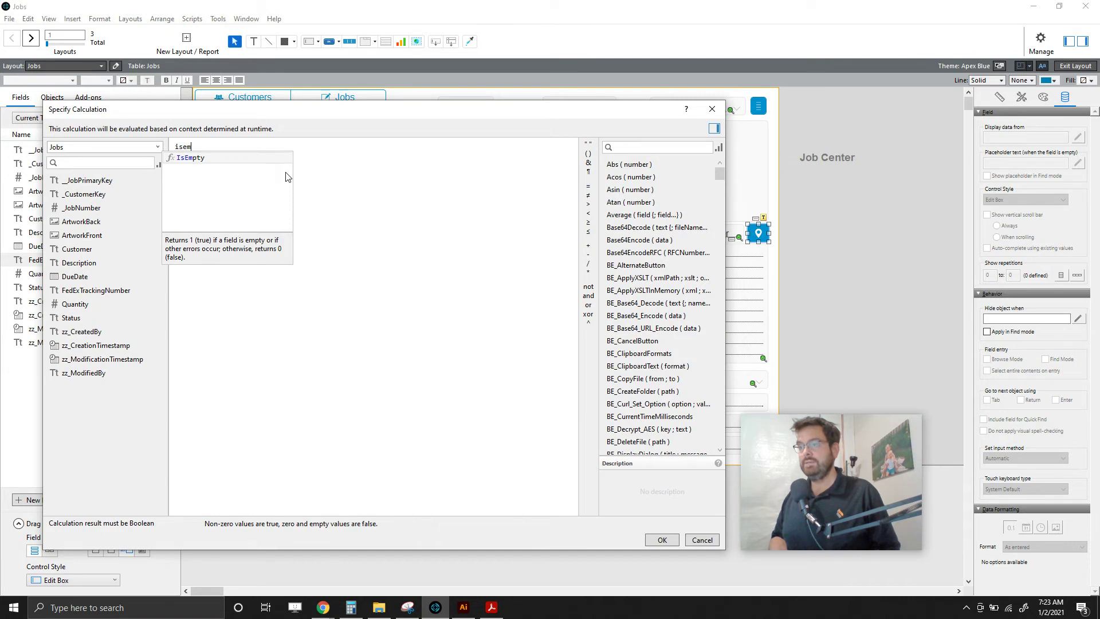
key("Return")
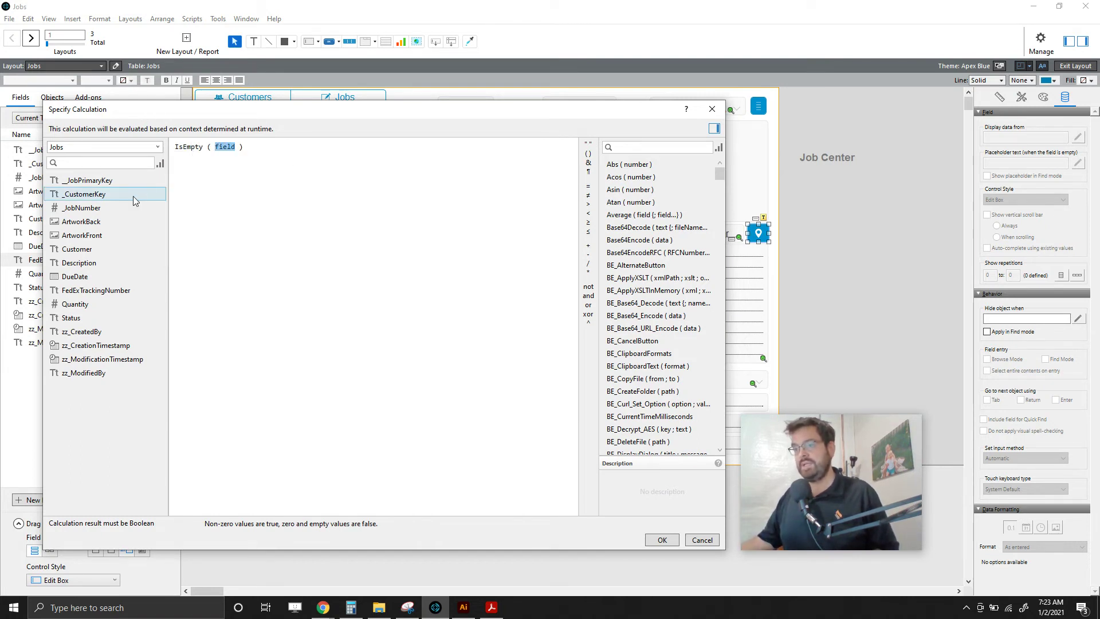
double_click(80, 290)
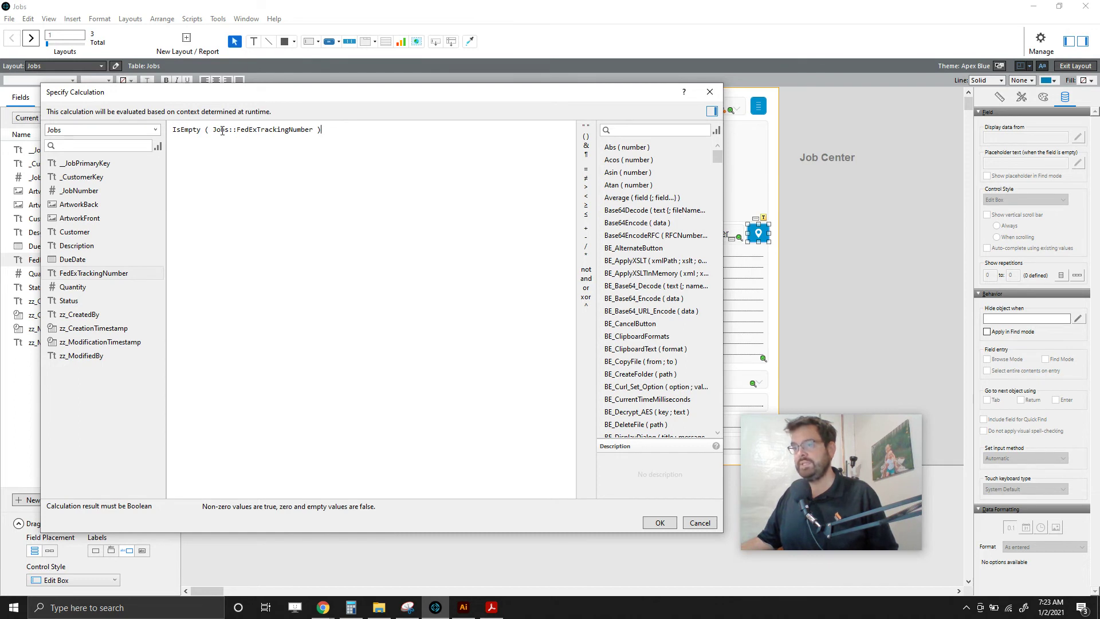
Remove a stray double quote from the IsEmpty formula and confirm it
left_click_drag(276, 131, 173, 131)
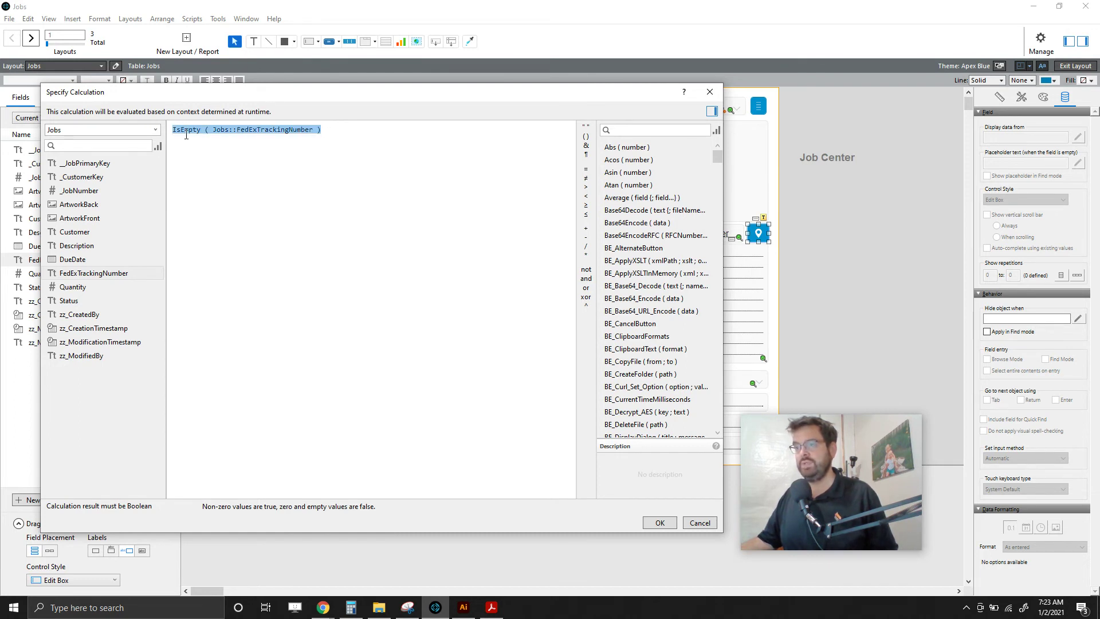
left_click(175, 131)
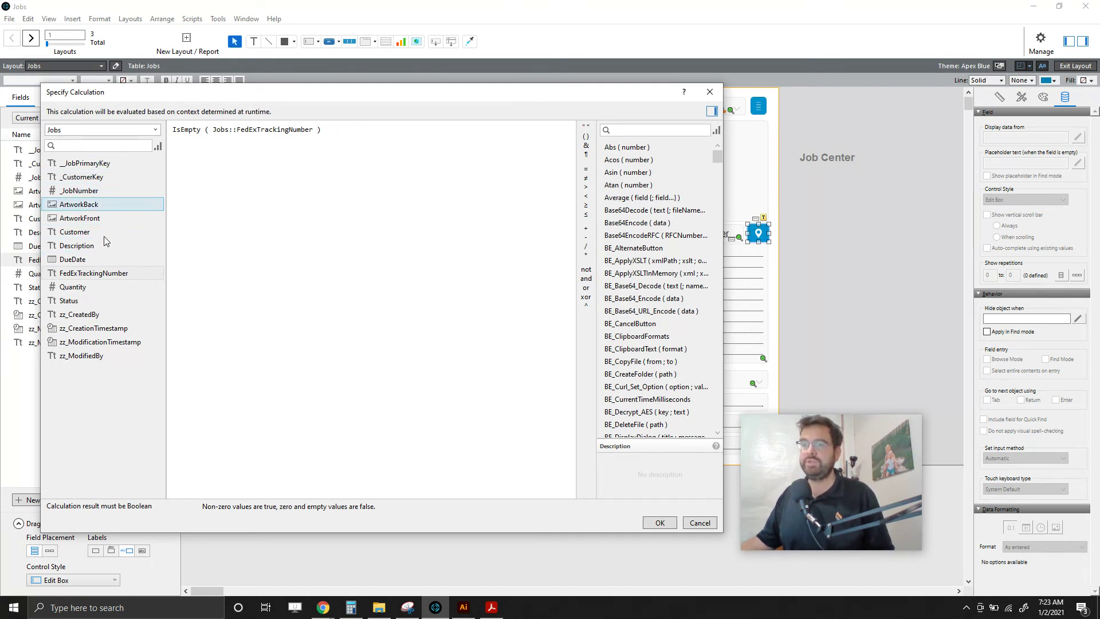
left_click(213, 130)
type("\"")
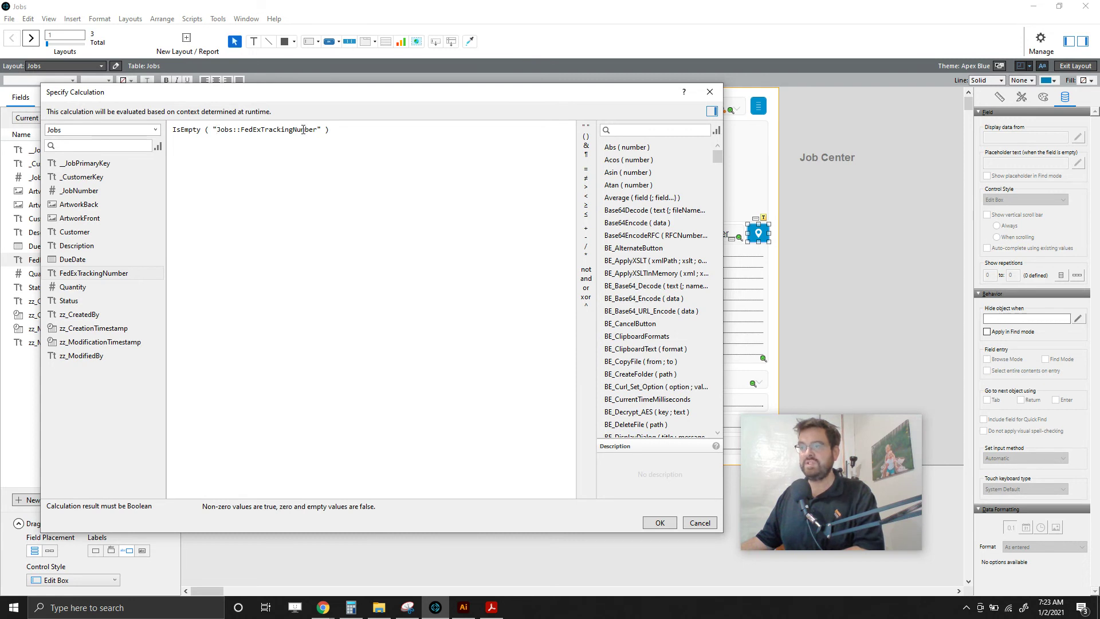
left_click(218, 129)
key("BackSpace")
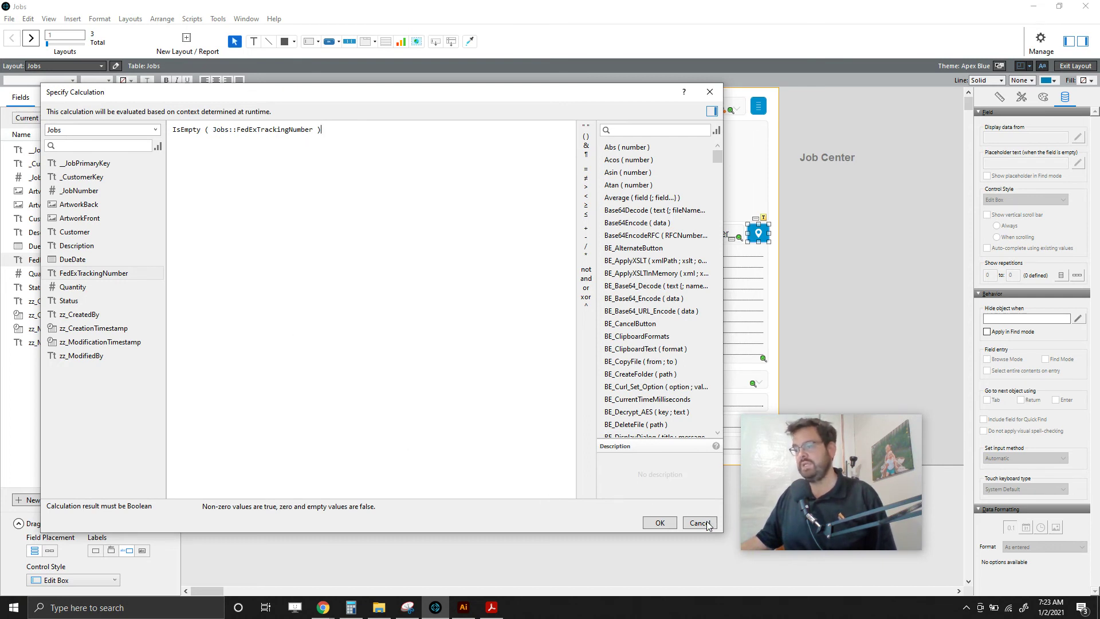
left_click(663, 524)
Save the layout, then check that untracked job 1008 hides the map-pin button and job 1006 shows it
left_click(834, 315)
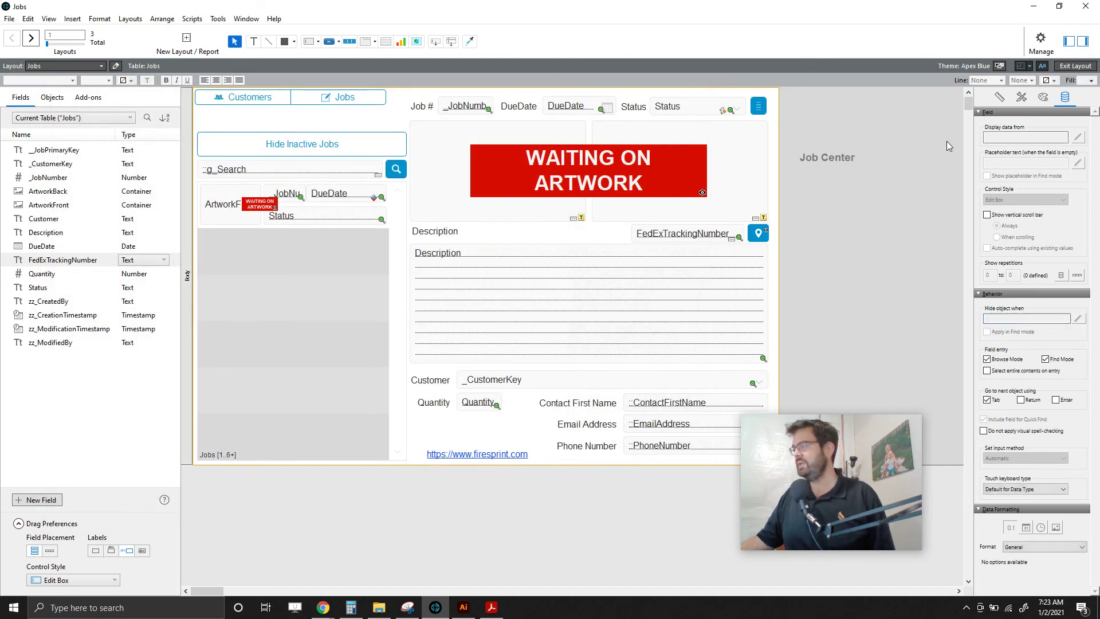
left_click(1069, 67)
left_click(369, 239)
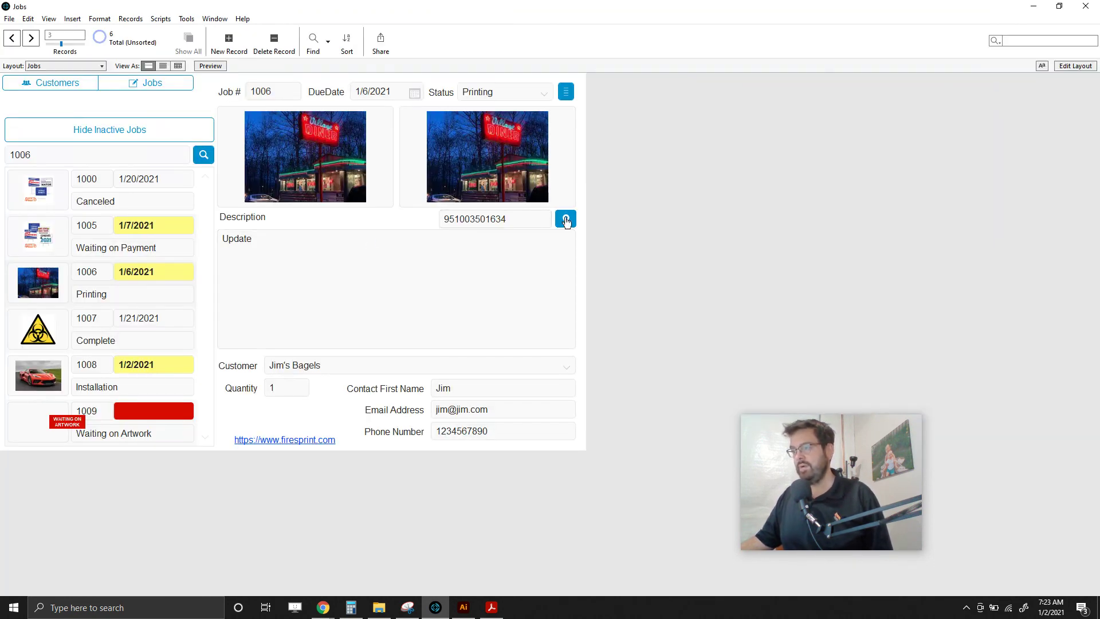
left_click(36, 387)
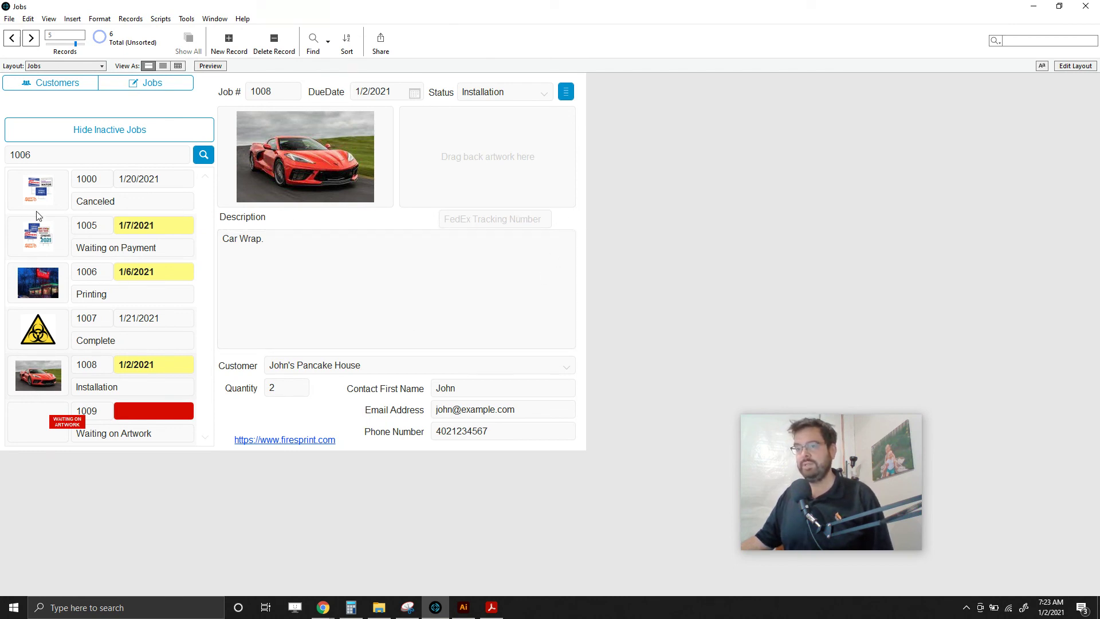
left_click(43, 283)
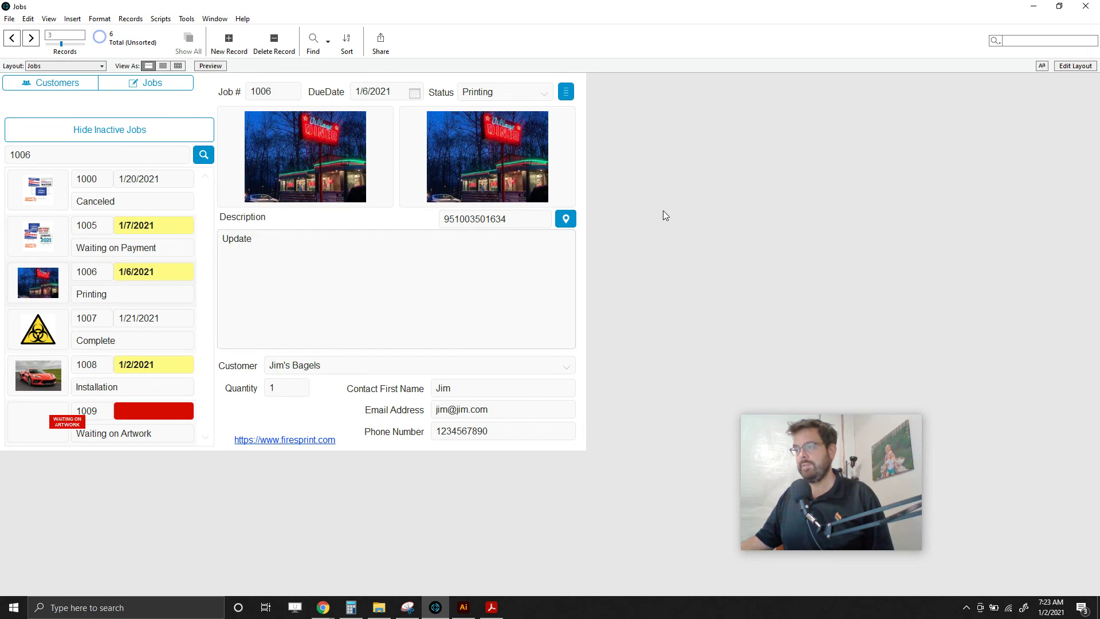